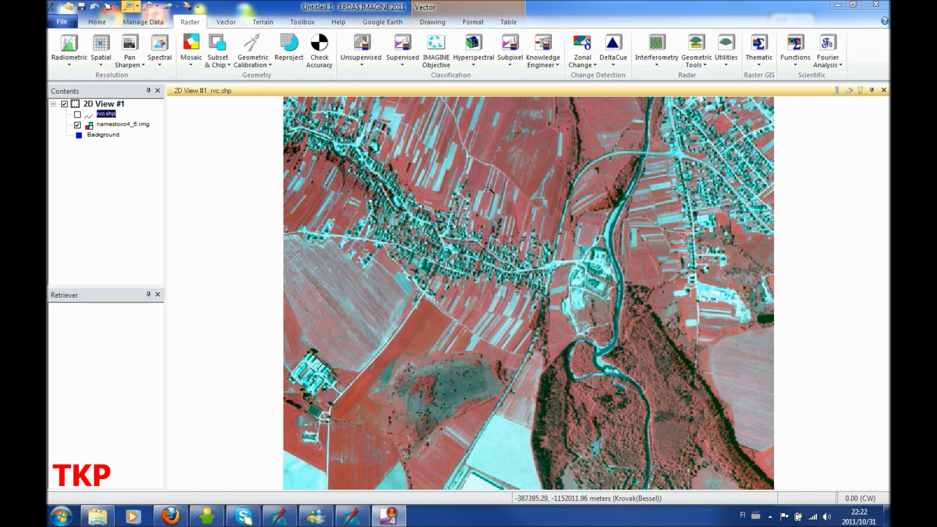
- Zoom 2D View #1 onto the village houses around the road junction
{"action": "left_click_drag", "start_coordinate": [464, 222], "coordinate": [585, 296]}
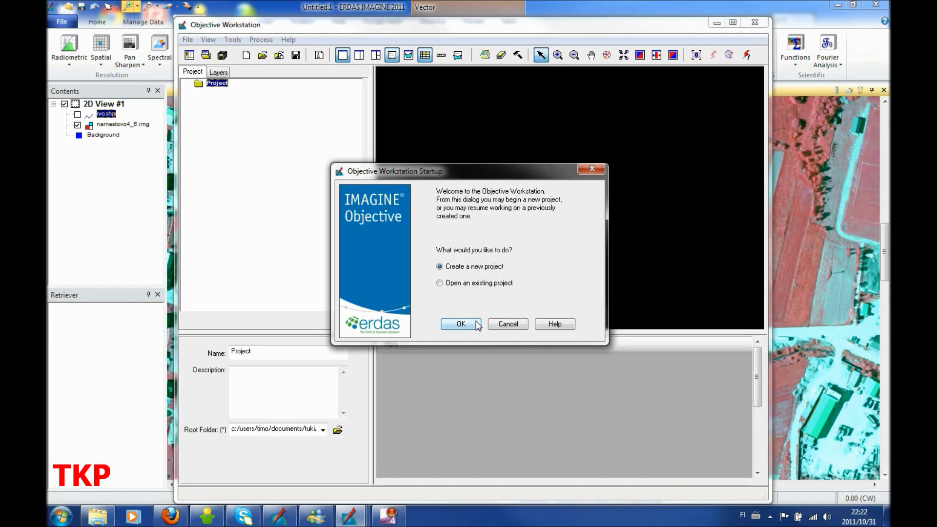
- Set the project file to namestovo_buildings_7.lfp in the jarmil_video folder
{"action": "left_click", "coordinate": [461, 324]}
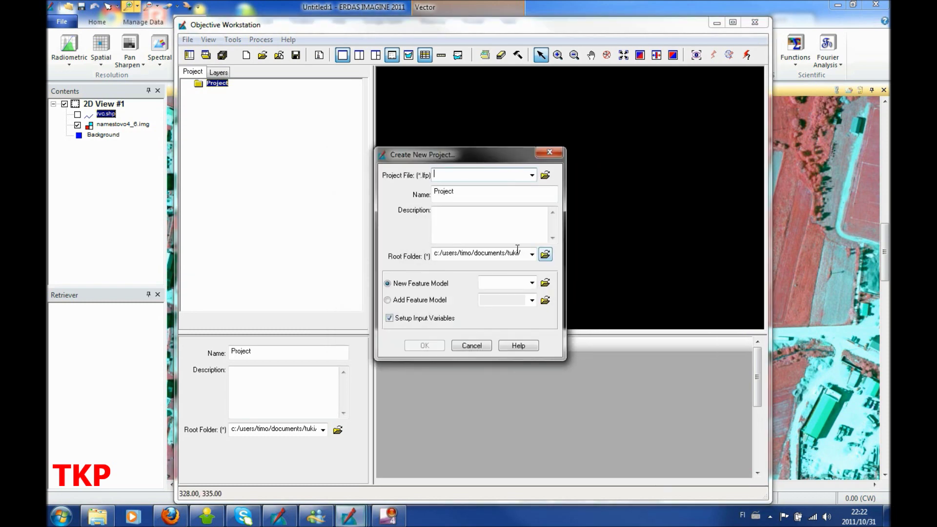
{"action": "left_click", "coordinate": [545, 175]}
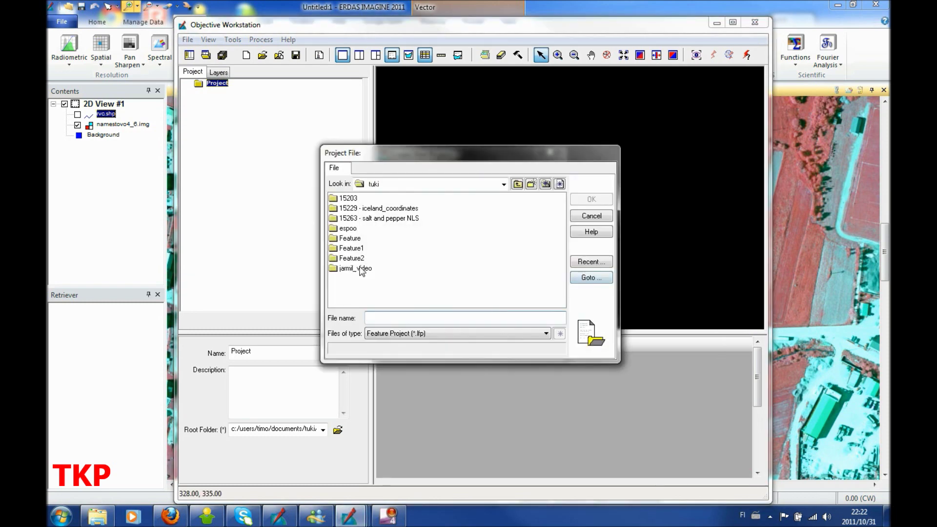
{"action": "double_click", "coordinate": [361, 265]}
{"action": "left_click", "coordinate": [466, 248]}
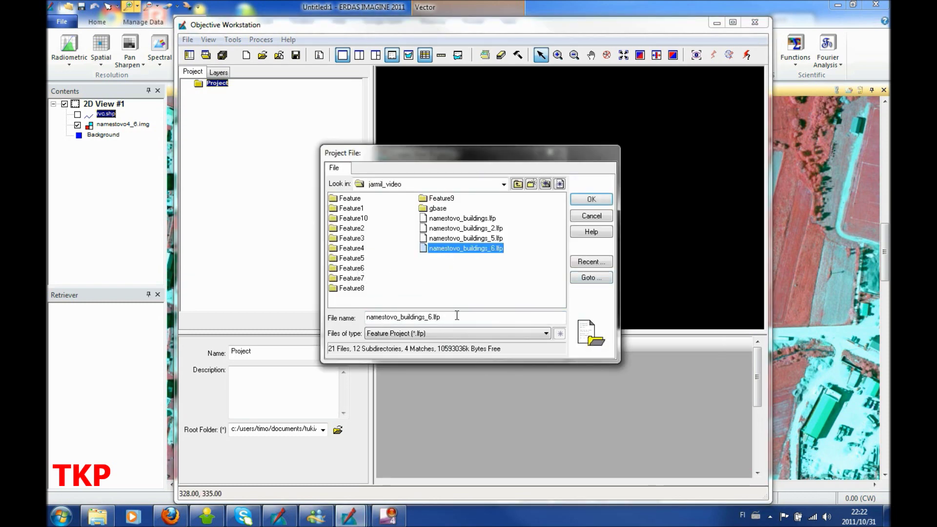
{"action": "left_click", "coordinate": [459, 316]}
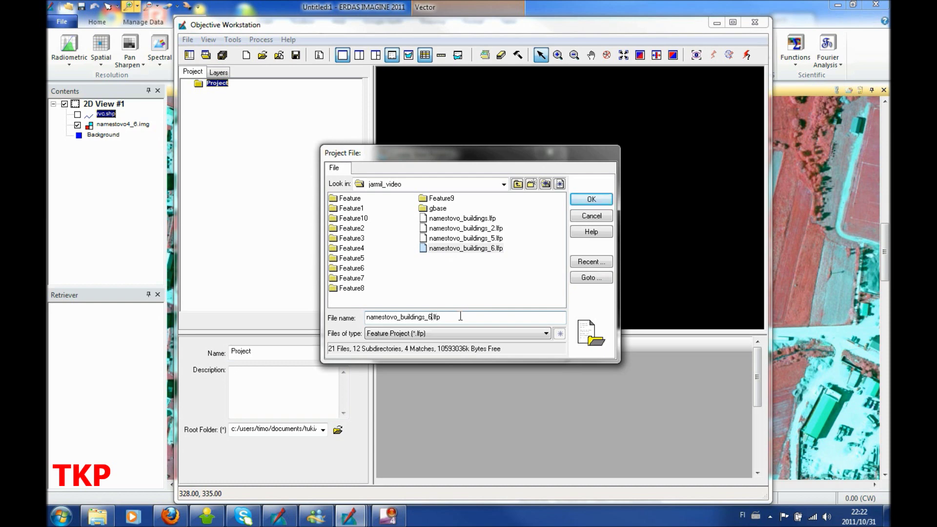
{"action": "type", "text": "7"}
{"action": "key", "text": "Return"}
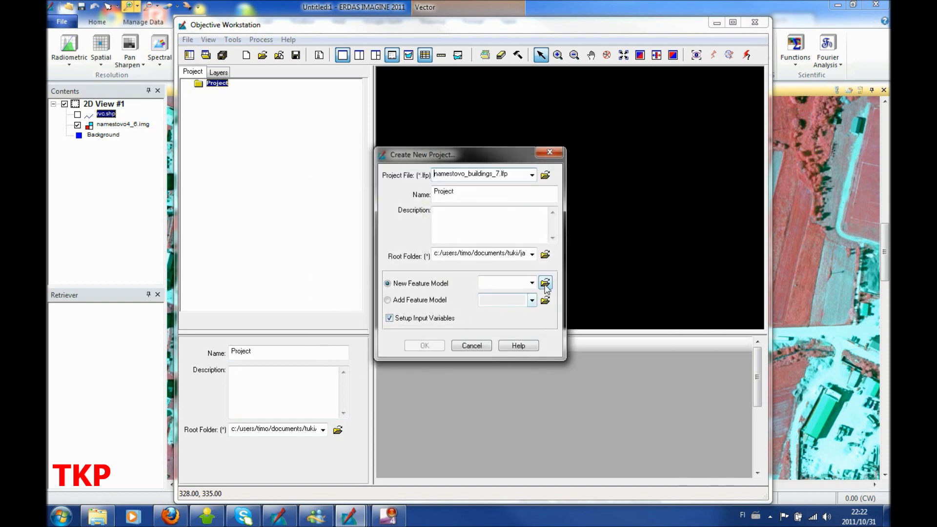
- Name the new feature model namestovo_buildings_7.lfm and create the project
{"action": "left_click", "coordinate": [546, 283]}
{"action": "left_click", "coordinate": [468, 248]}
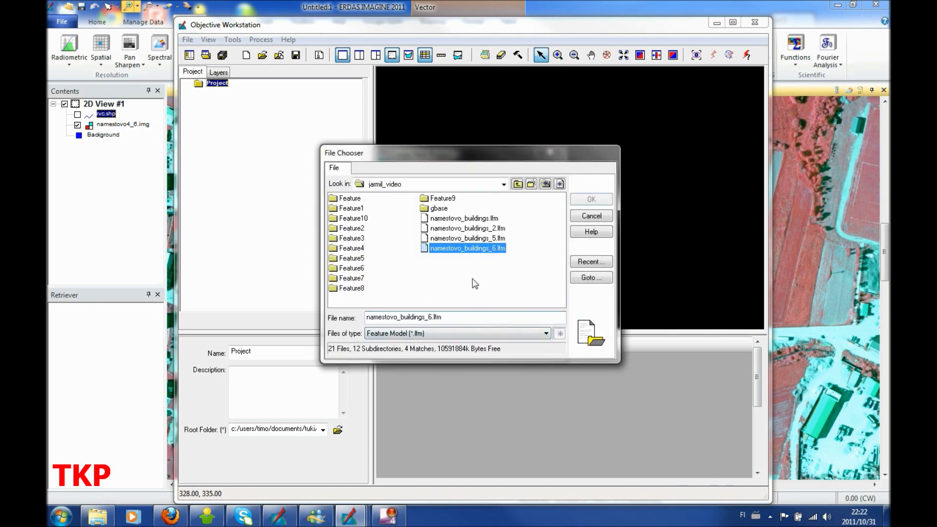
{"action": "left_click", "coordinate": [462, 317]}
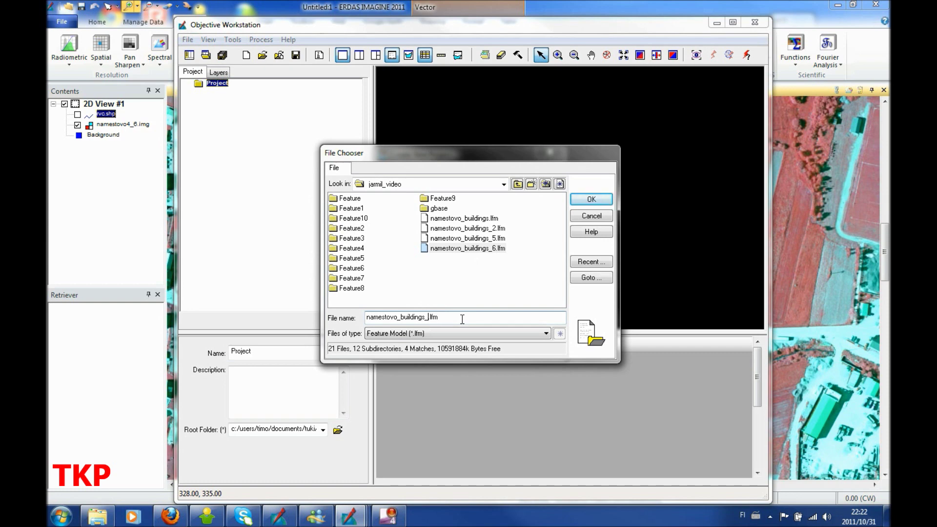
{"action": "type", "text": "7"}
{"action": "key", "text": "Return"}
{"action": "left_click", "coordinate": [425, 347]}
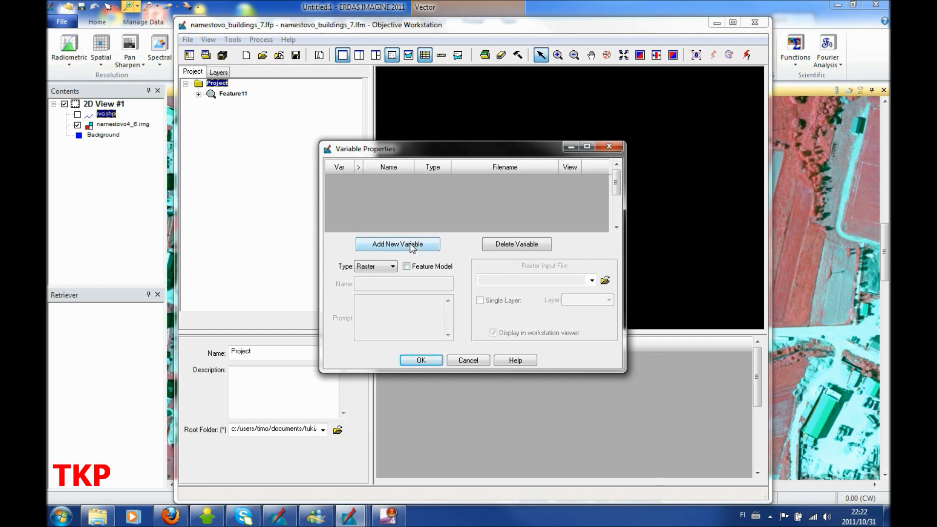
- Add Variable1 using jarmil_video/gbase/namestovo4_6.img, displayed in the workstation viewer
{"action": "left_click", "coordinate": [410, 244]}
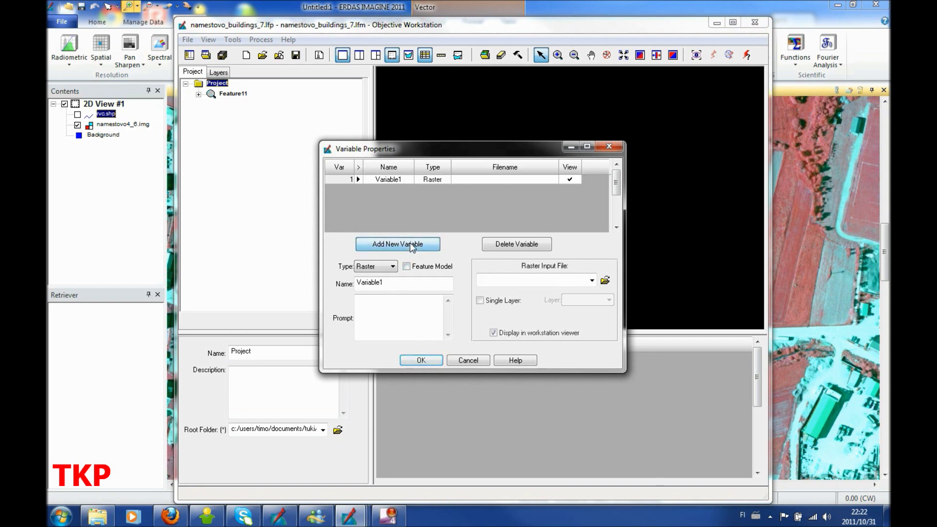
{"action": "left_click", "coordinate": [605, 281]}
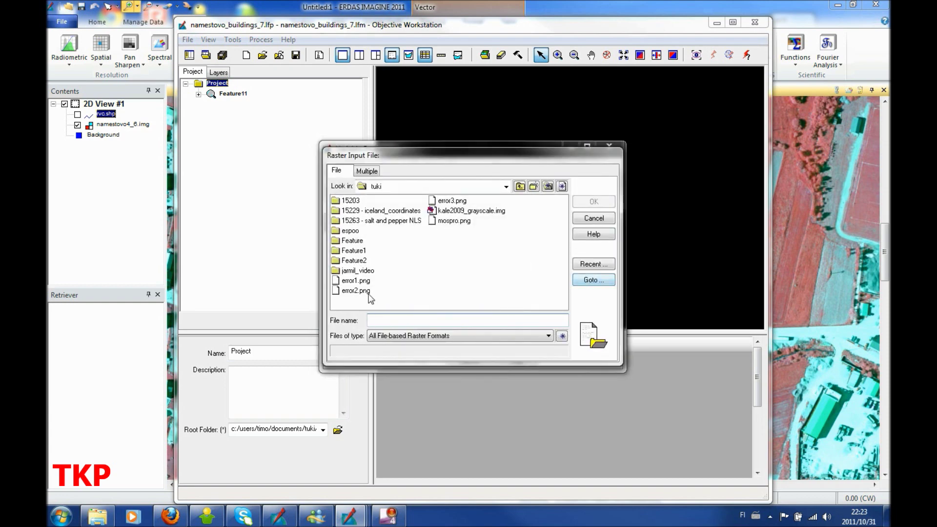
{"action": "double_click", "coordinate": [370, 273]}
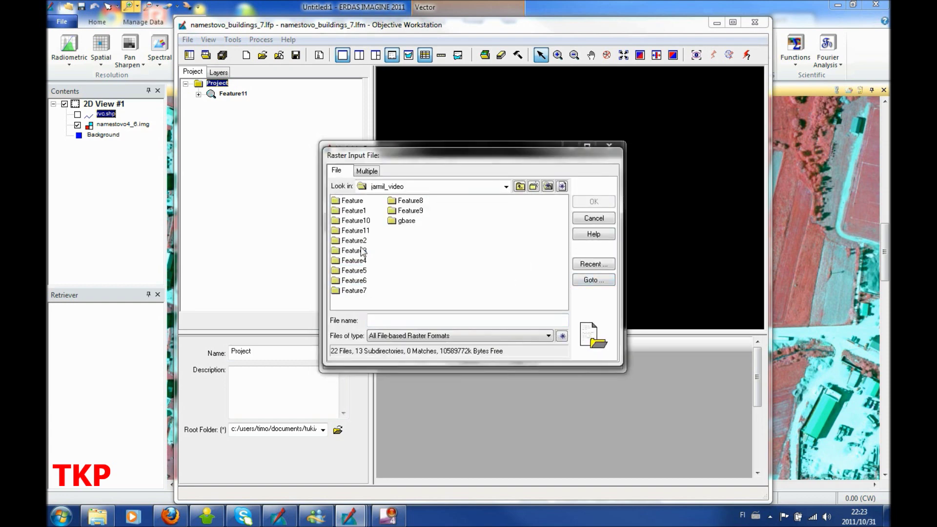
{"action": "double_click", "coordinate": [407, 220]}
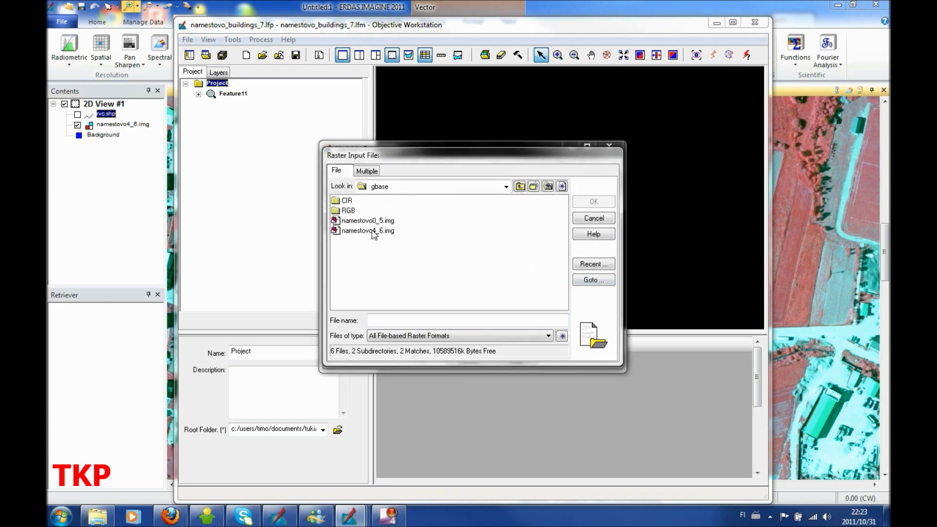
{"action": "double_click", "coordinate": [369, 230]}
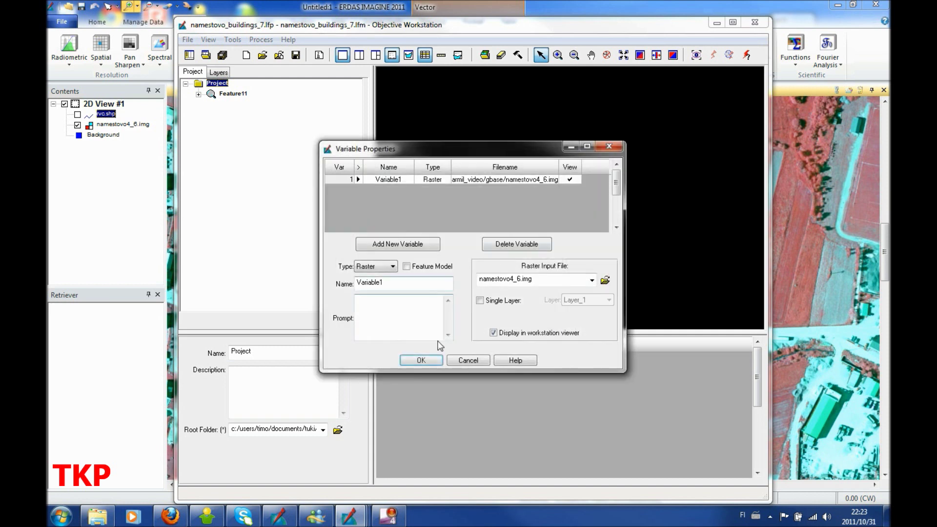
{"action": "left_click", "coordinate": [421, 361]}
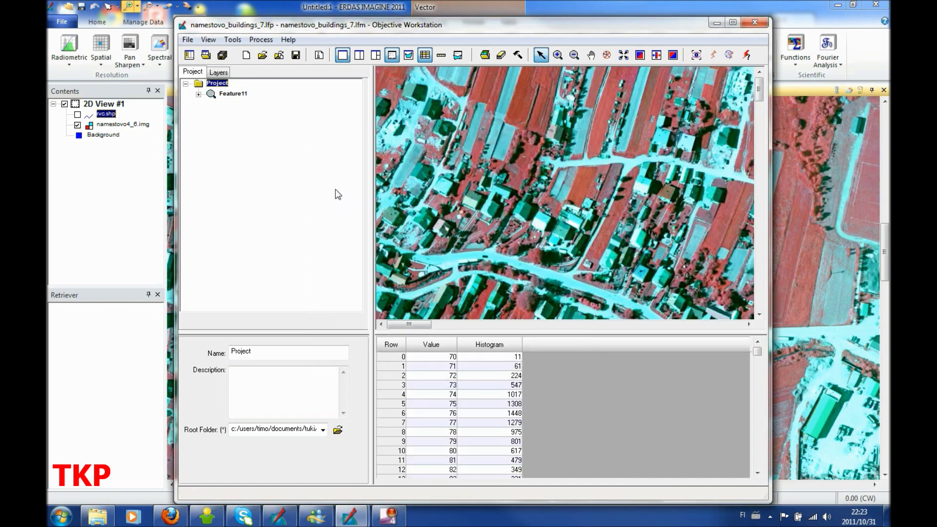
- Fit the whole image to the viewer, then zoom into the village's residential streets
{"action": "right_click", "coordinate": [593, 166]}
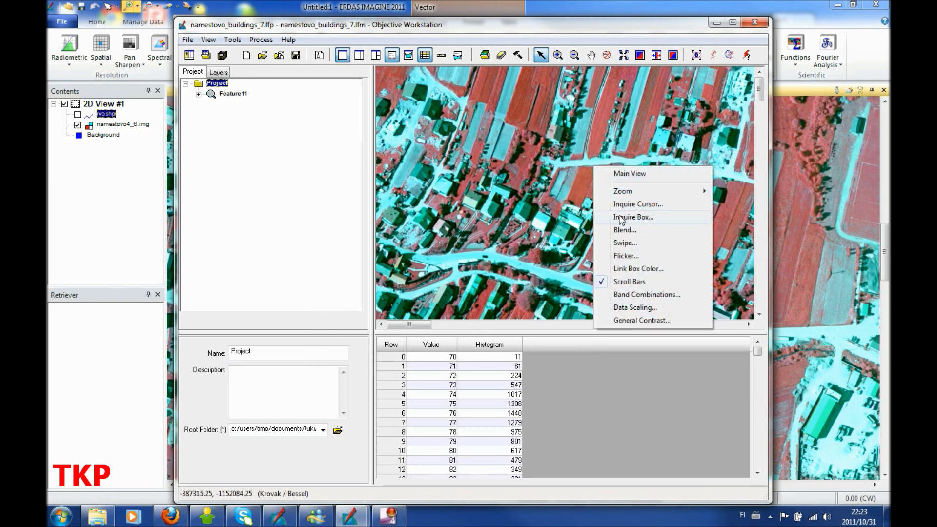
{"action": "mouse_move", "coordinate": [669, 197]}
{"action": "left_click", "coordinate": [752, 230]}
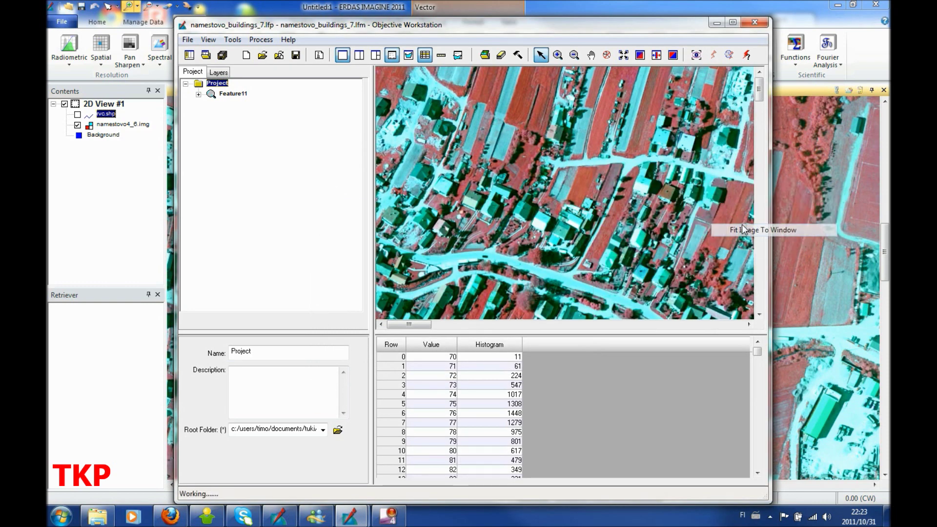
{"action": "left_click", "coordinate": [558, 55]}
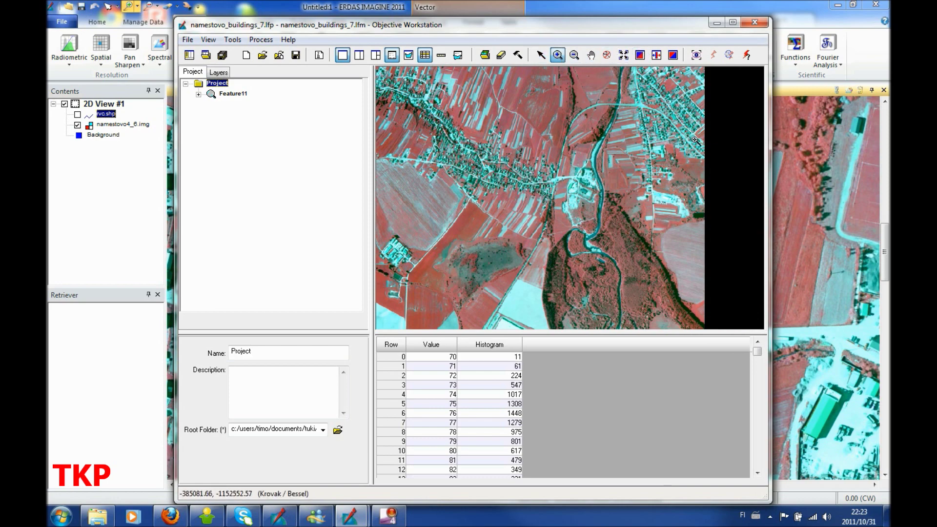
{"action": "left_click_drag", "start_coordinate": [655, 87], "coordinate": [702, 129]}
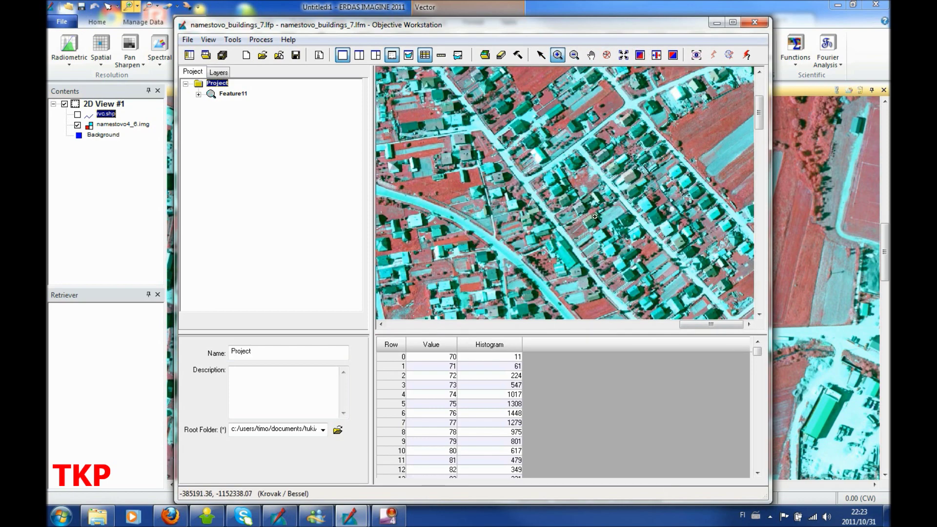
{"action": "left_click_drag", "start_coordinate": [542, 94], "coordinate": [754, 274]}
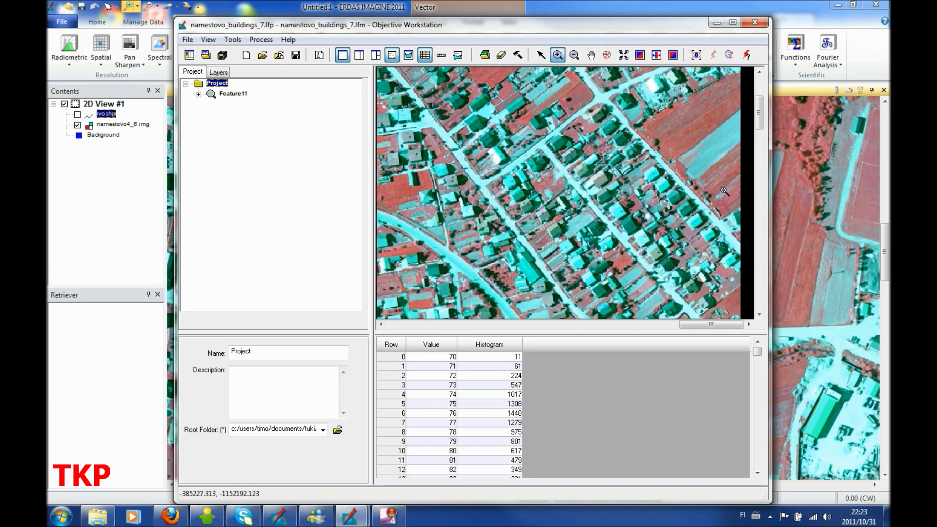
- Preview a close-up block of houses and expand Feature11's operator groups
{"action": "left_click", "coordinate": [697, 55]}
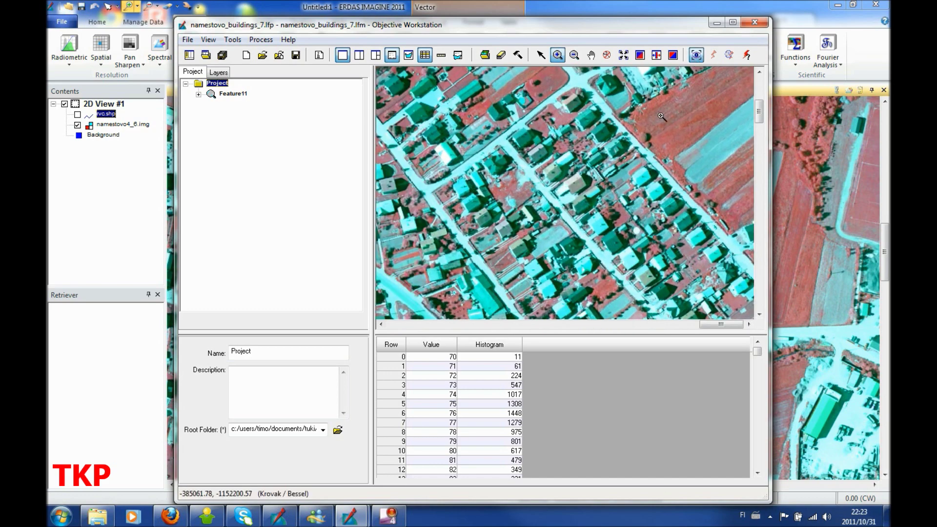
{"action": "left_click_drag", "start_coordinate": [439, 91], "coordinate": [760, 279]}
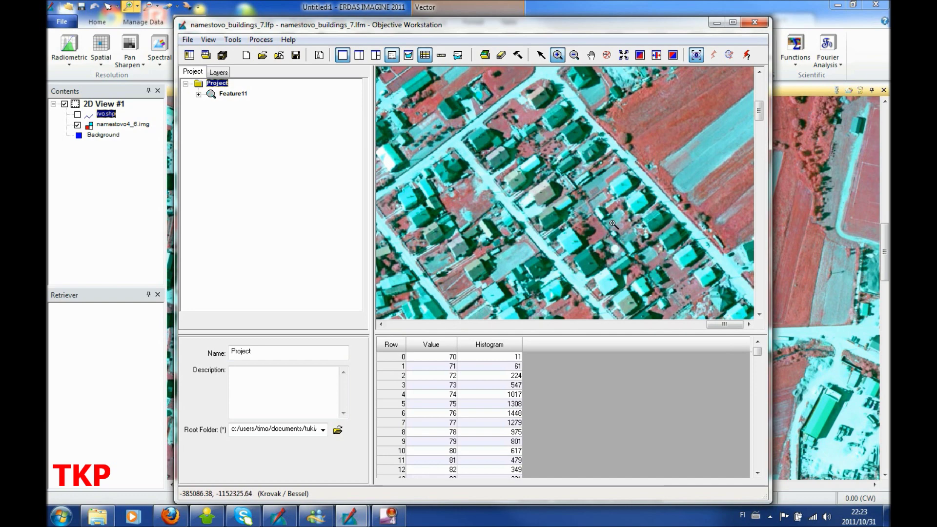
{"action": "left_click_drag", "start_coordinate": [449, 101], "coordinate": [754, 301]}
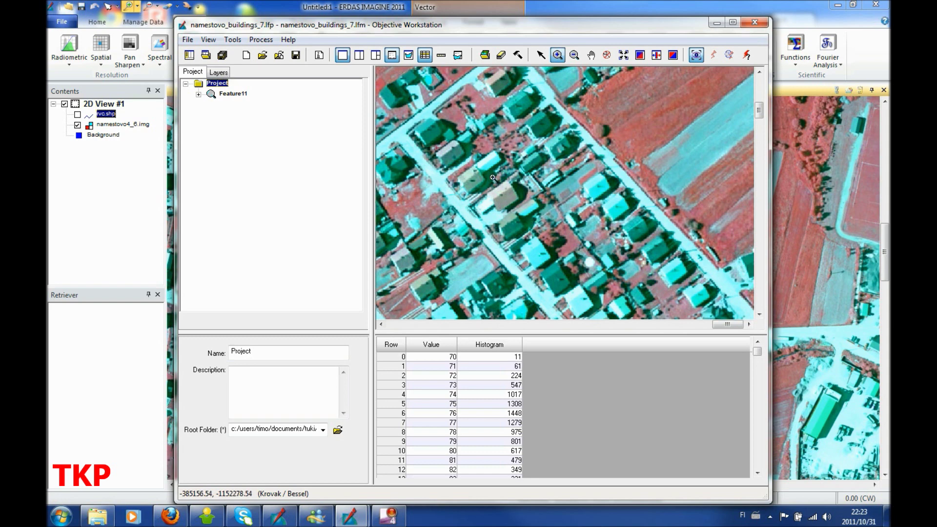
{"action": "left_click", "coordinate": [199, 95]}
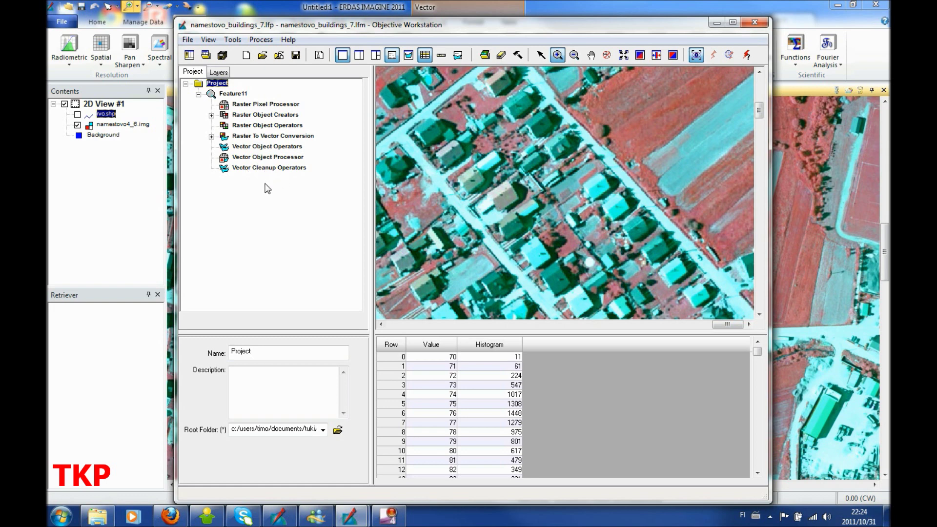
- Add the SFP cue from Available Pixel Cues to the Raster Pixel Processor
{"action": "left_click", "coordinate": [266, 105]}
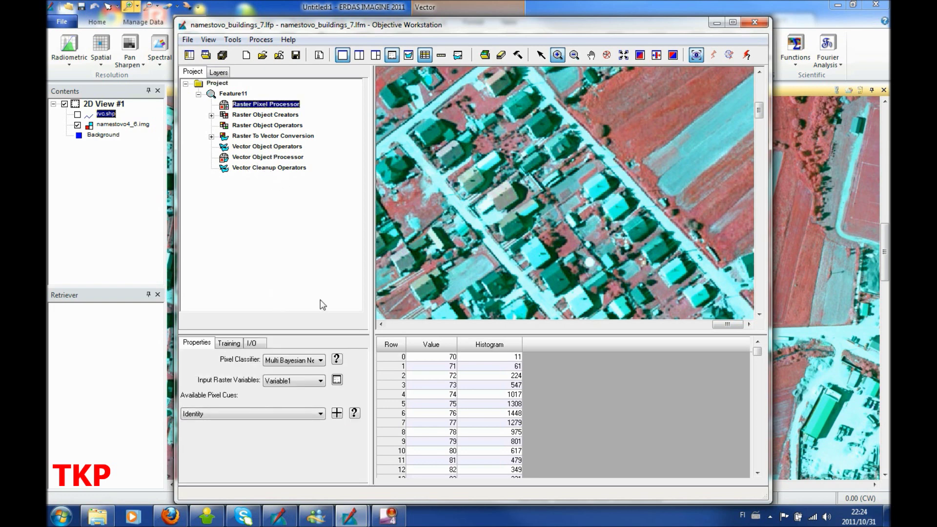
{"action": "left_click", "coordinate": [320, 415]}
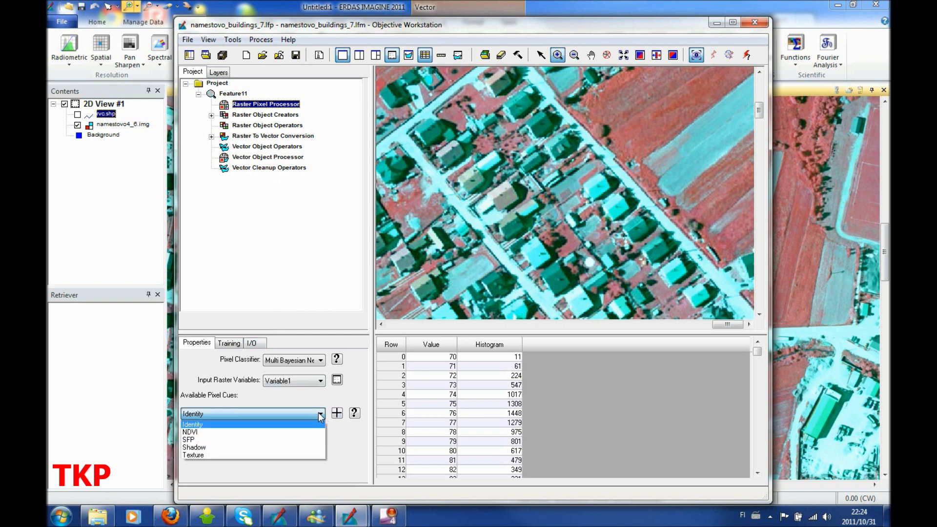
{"action": "left_click", "coordinate": [293, 440]}
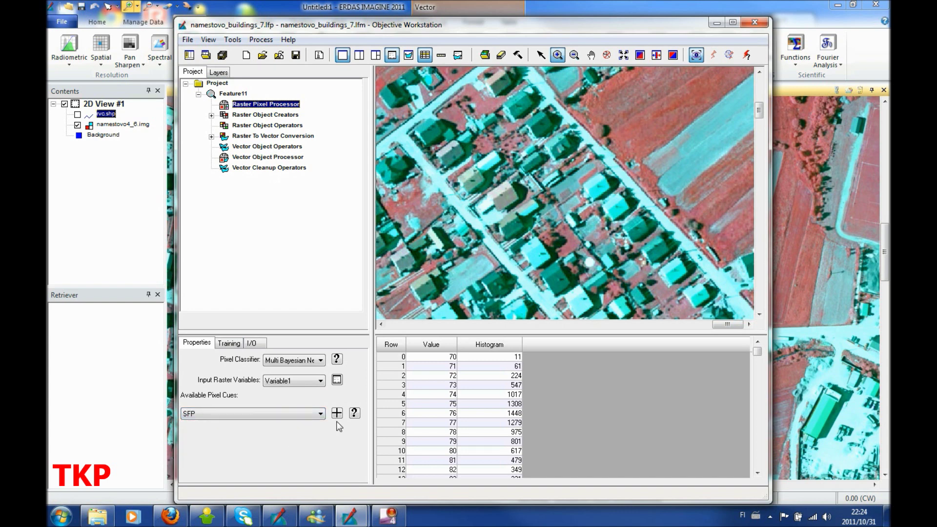
{"action": "left_click", "coordinate": [336, 414]}
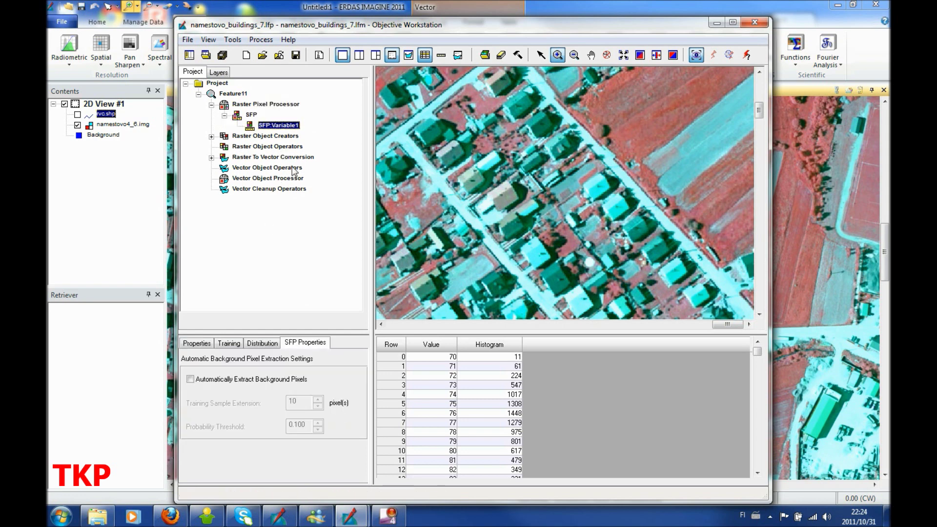
- Outline two roofs as AOI polygons and add them as type Both training samples 1 and 2
{"action": "left_click", "coordinate": [230, 344]}
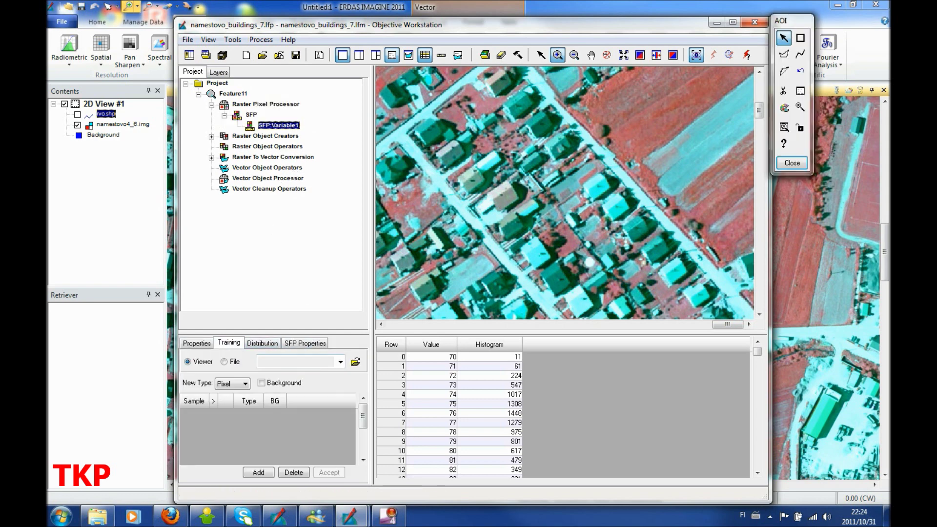
{"action": "left_click", "coordinate": [784, 54]}
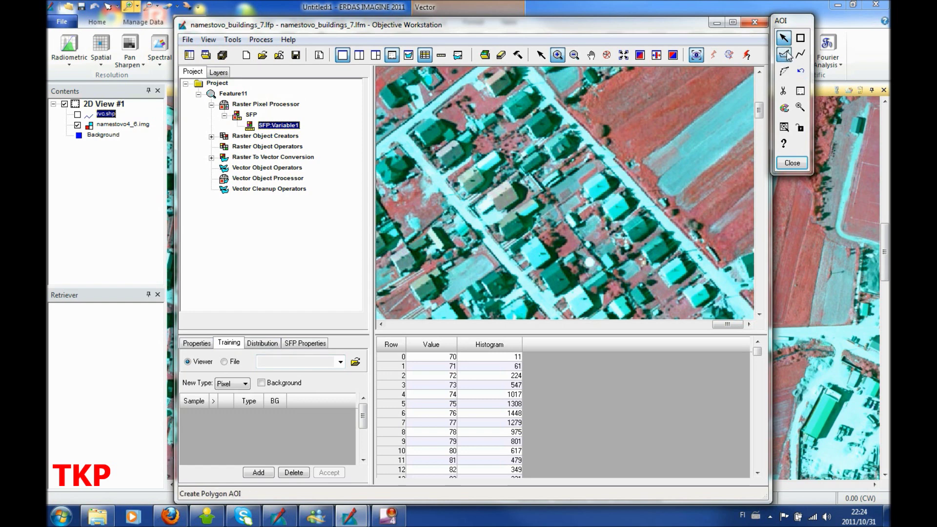
{"action": "left_click", "coordinate": [626, 209]}
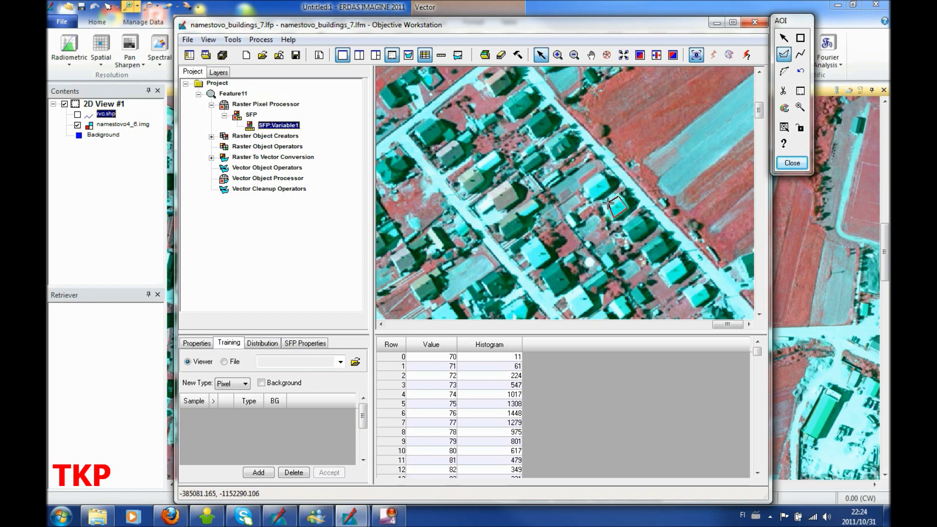
{"action": "double_click", "coordinate": [605, 204]}
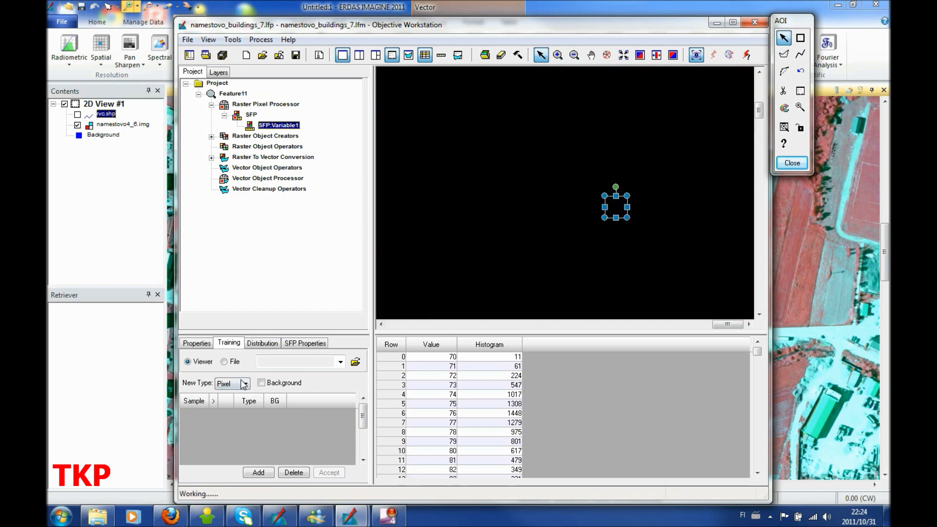
{"action": "left_click", "coordinate": [244, 383]}
{"action": "left_click", "coordinate": [232, 410]}
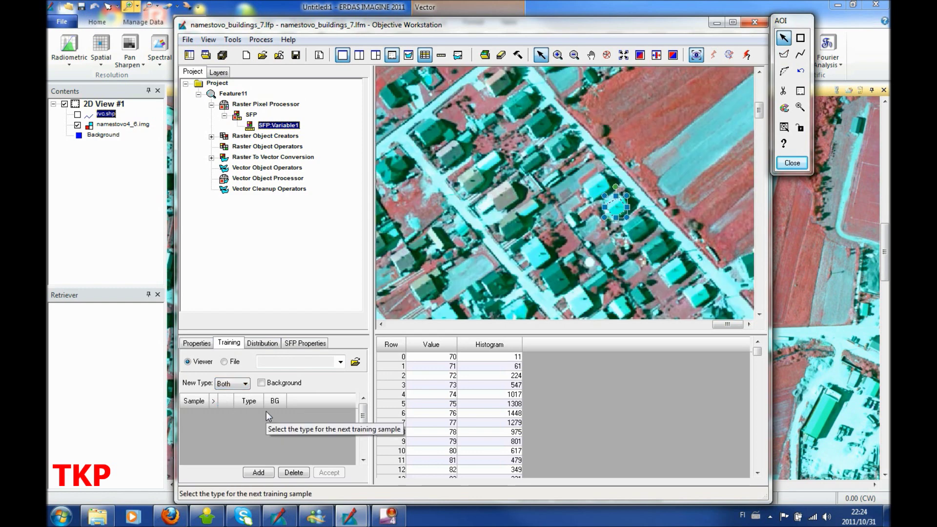
{"action": "left_click", "coordinate": [258, 473]}
{"action": "left_click", "coordinate": [784, 56]}
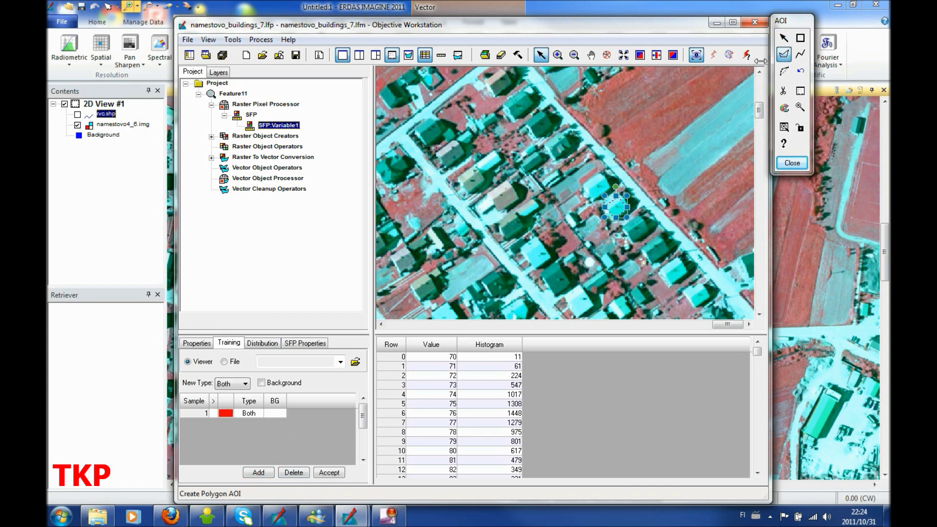
{"action": "left_click", "coordinate": [533, 119]}
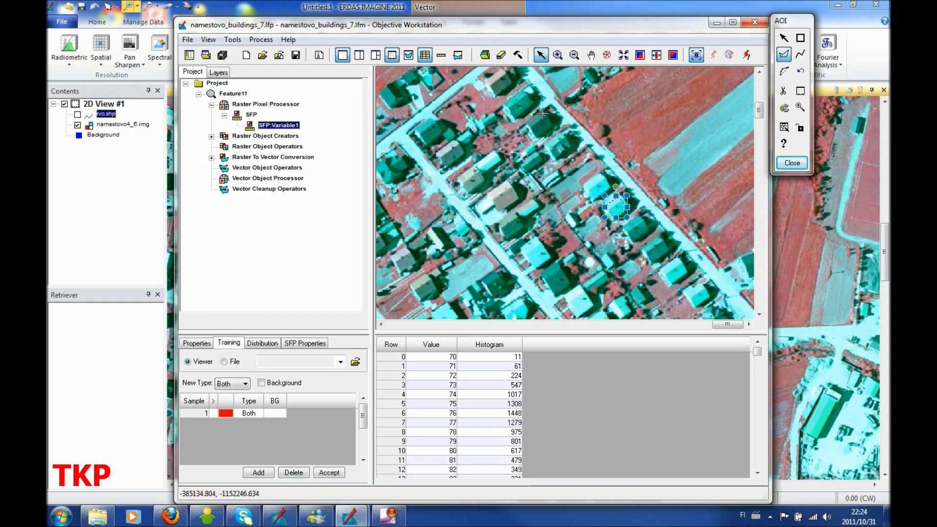
{"action": "left_click", "coordinate": [542, 113]}
{"action": "left_click", "coordinate": [551, 125]}
{"action": "double_click", "coordinate": [536, 136]}
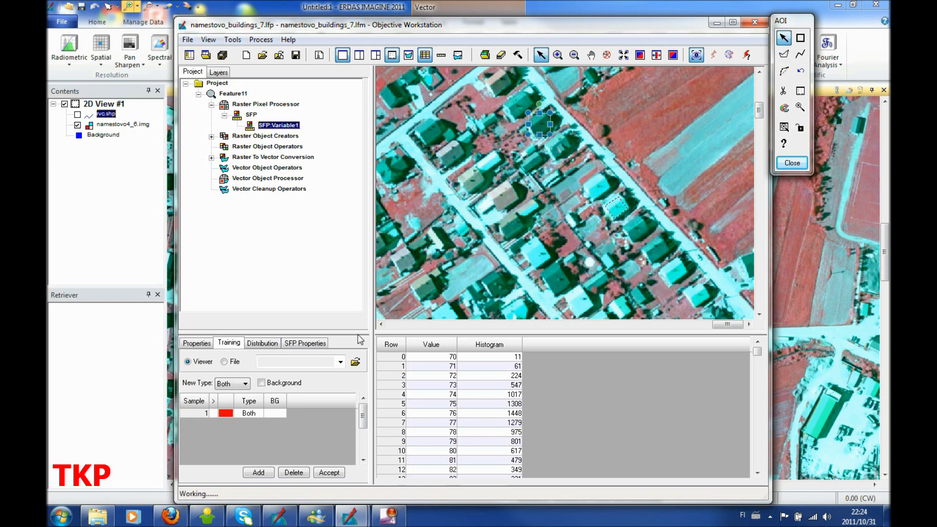
{"action": "left_click", "coordinate": [258, 472]}
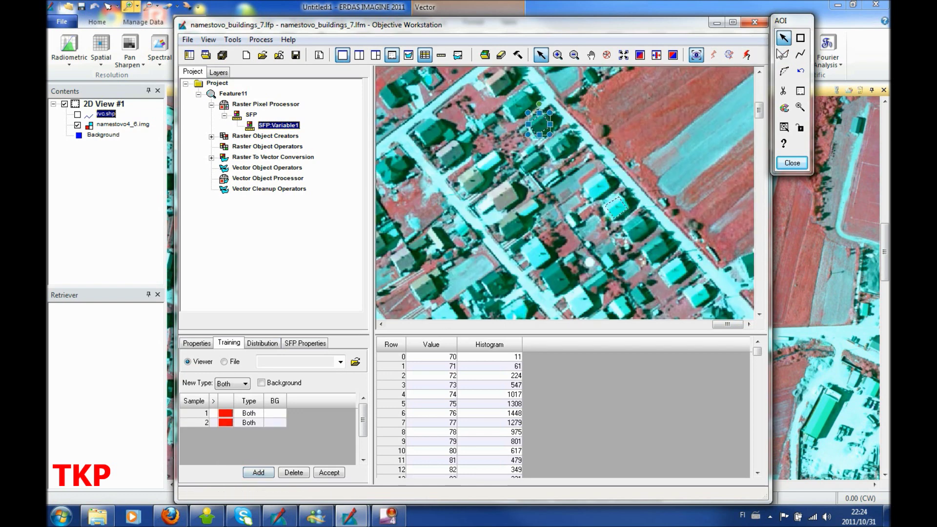
- Outline a central roof and a lower roof as training samples 3 and 4
{"action": "left_click", "coordinate": [784, 54]}
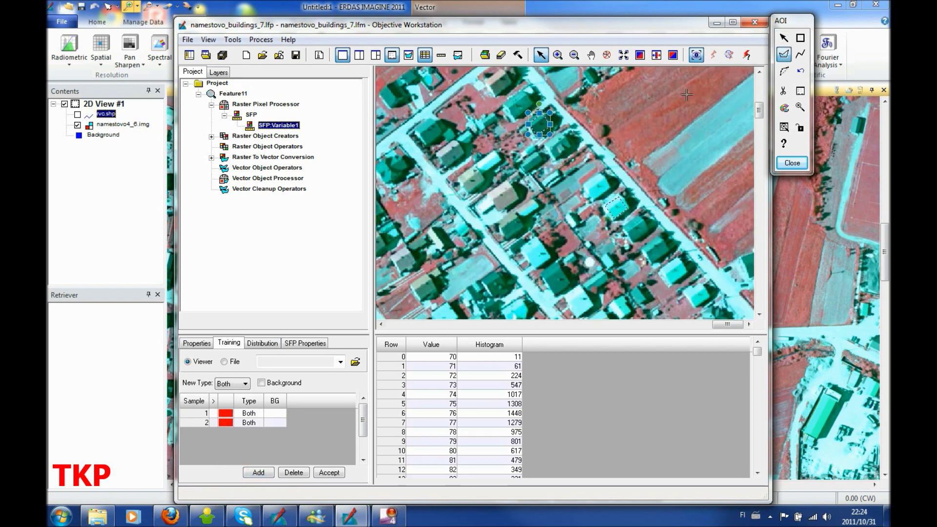
{"action": "left_click", "coordinate": [490, 194]}
{"action": "left_click", "coordinate": [507, 184]}
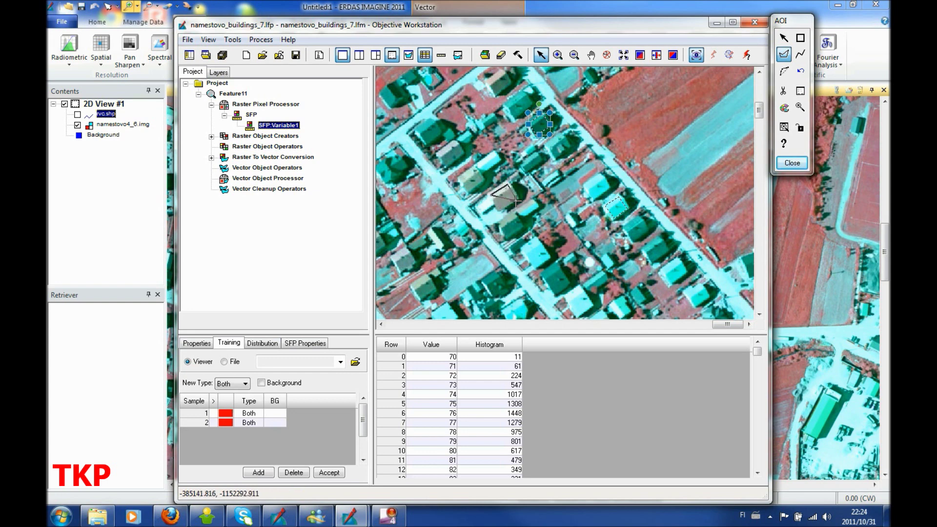
{"action": "left_click", "coordinate": [516, 201]}
{"action": "double_click", "coordinate": [499, 208]}
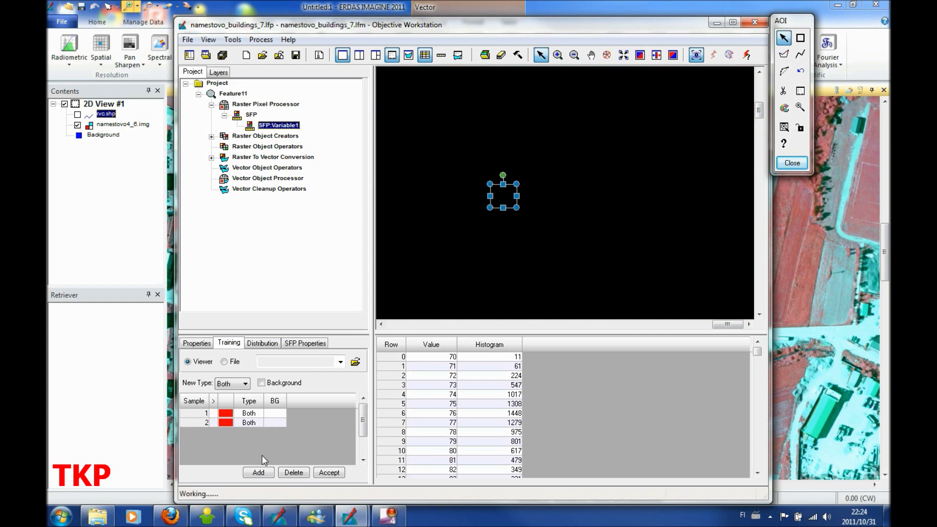
{"action": "left_click", "coordinate": [258, 473]}
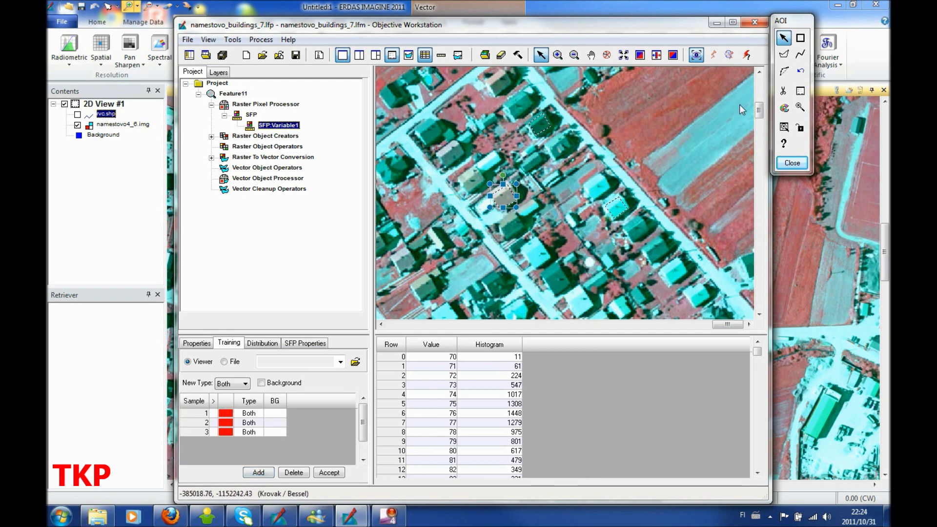
{"action": "left_click", "coordinate": [784, 54]}
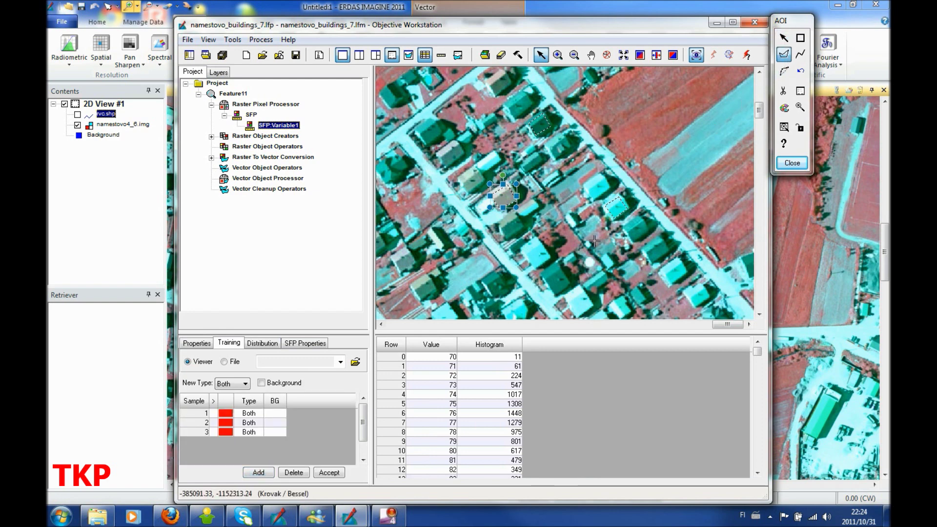
{"action": "left_click", "coordinate": [522, 251]}
{"action": "left_click", "coordinate": [535, 239]}
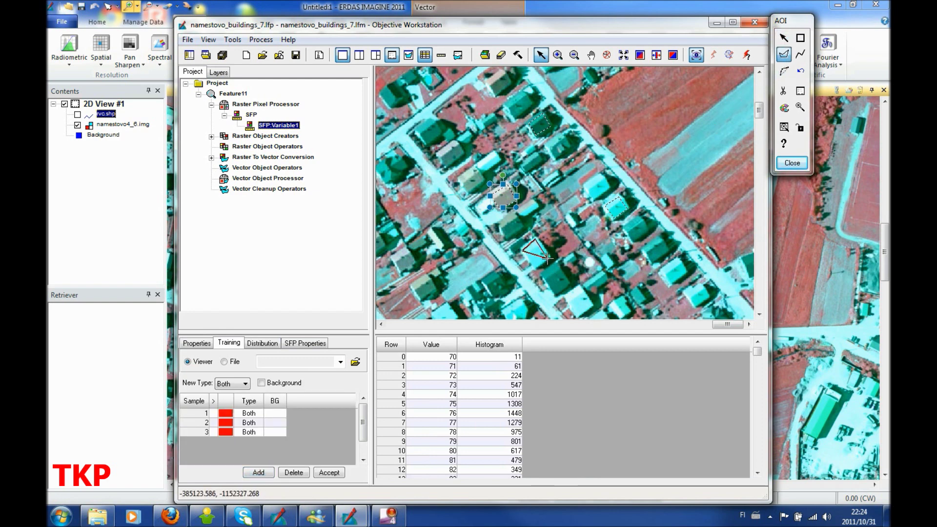
{"action": "left_click", "coordinate": [548, 258]}
{"action": "double_click", "coordinate": [534, 267]}
{"action": "left_click", "coordinate": [269, 473]}
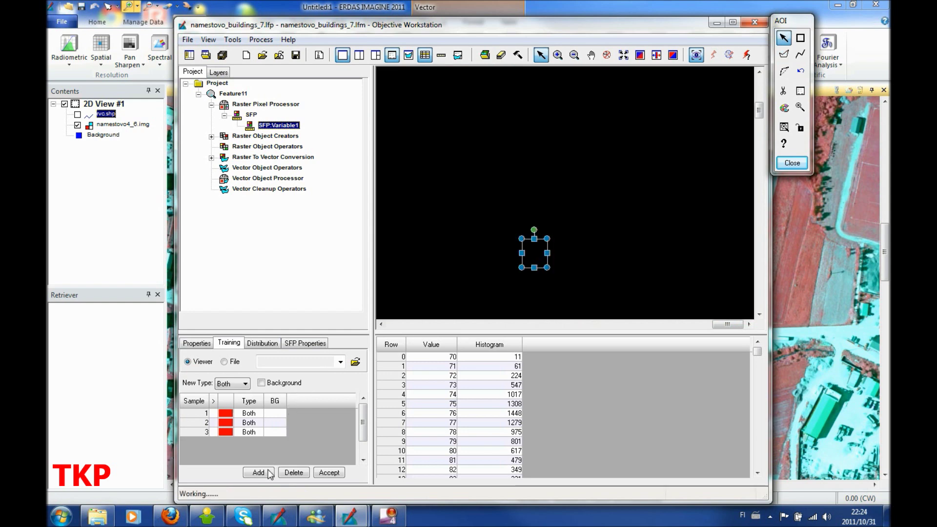
- Outline two right-hand field patches as Pixel-type background samples 5 and 6
{"action": "left_click", "coordinate": [784, 54]}
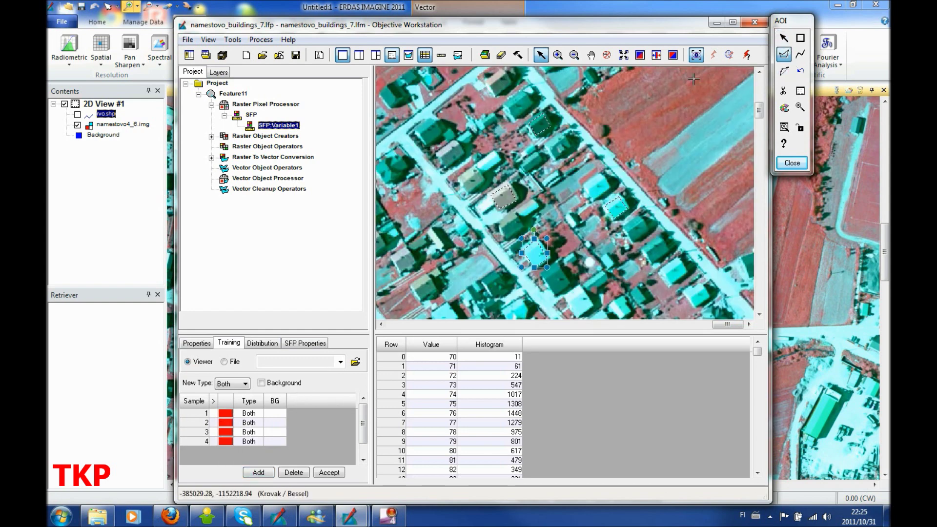
{"action": "left_click", "coordinate": [641, 144]}
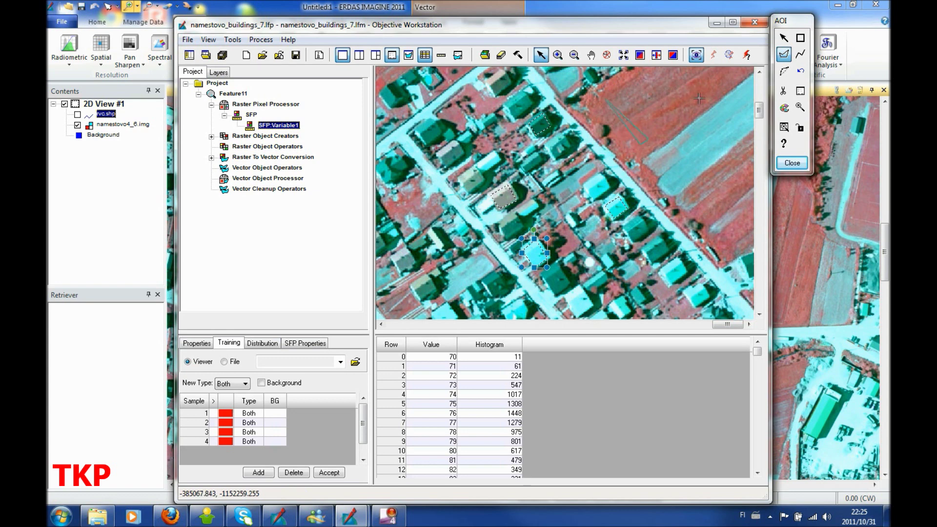
{"action": "left_click", "coordinate": [724, 84]}
{"action": "double_click", "coordinate": [682, 71]}
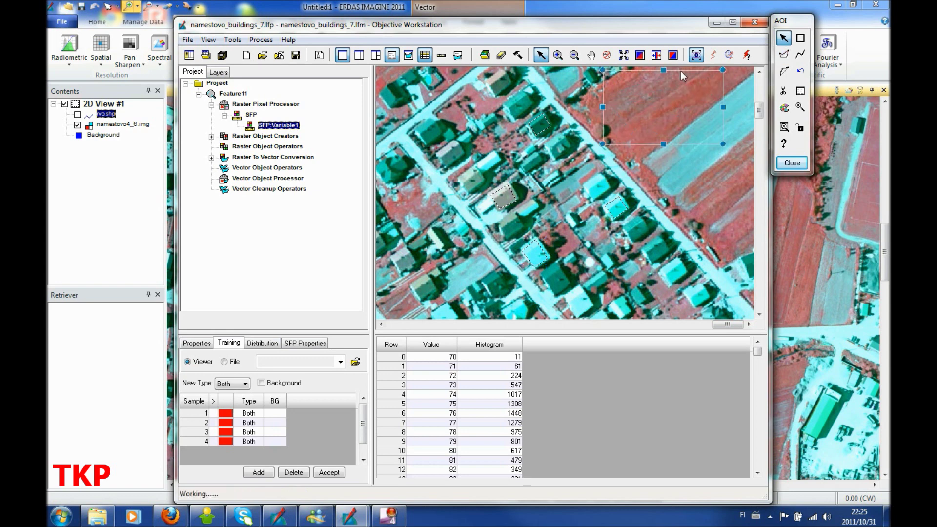
{"action": "left_click", "coordinate": [262, 384]}
{"action": "left_click", "coordinate": [245, 384]}
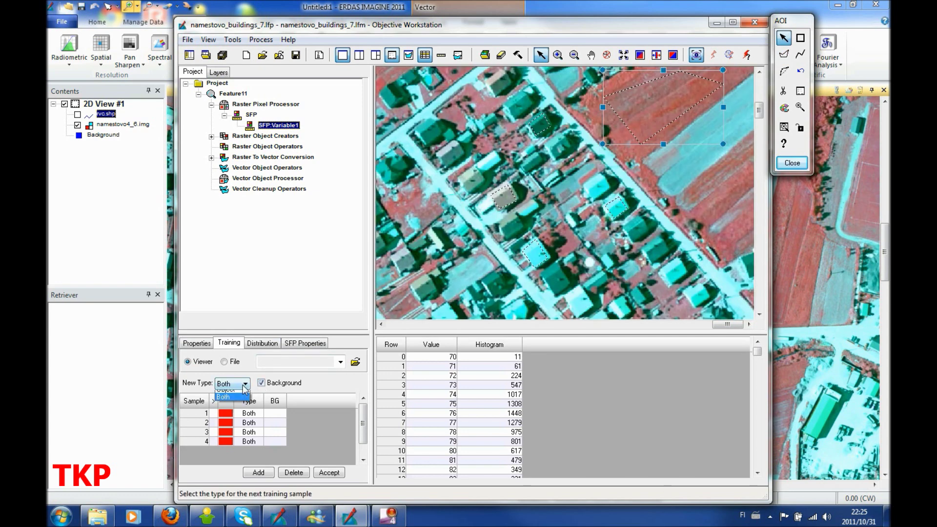
{"action": "left_click", "coordinate": [249, 402]}
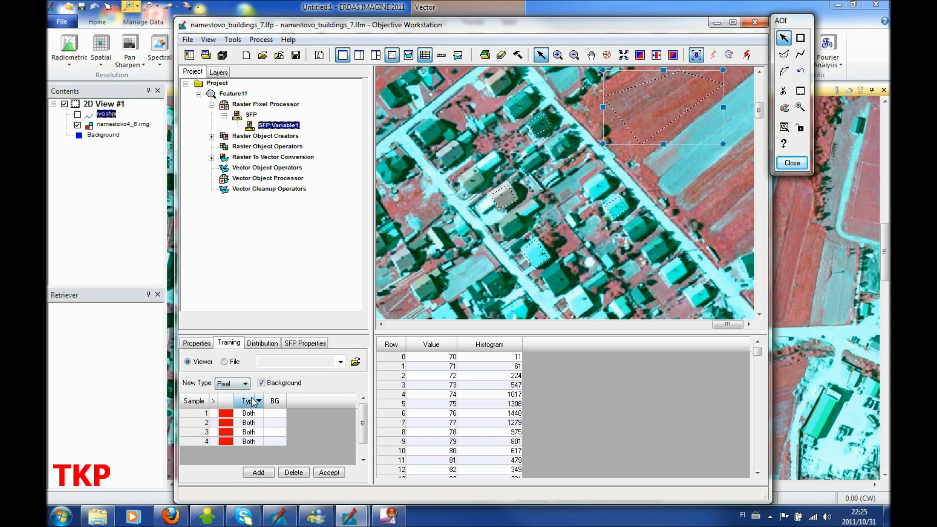
{"action": "left_click", "coordinate": [259, 472]}
{"action": "left_click", "coordinate": [784, 54]}
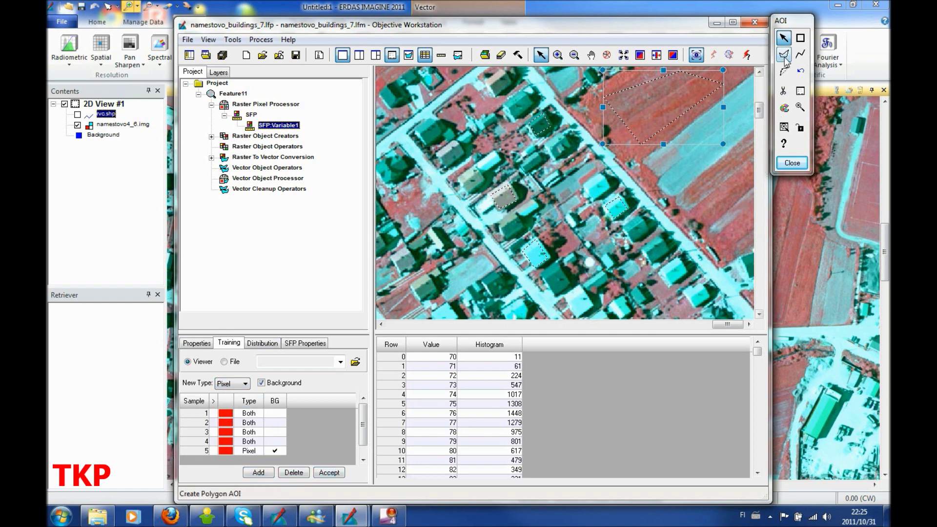
{"action": "left_click", "coordinate": [658, 158]}
{"action": "left_click", "coordinate": [674, 178]}
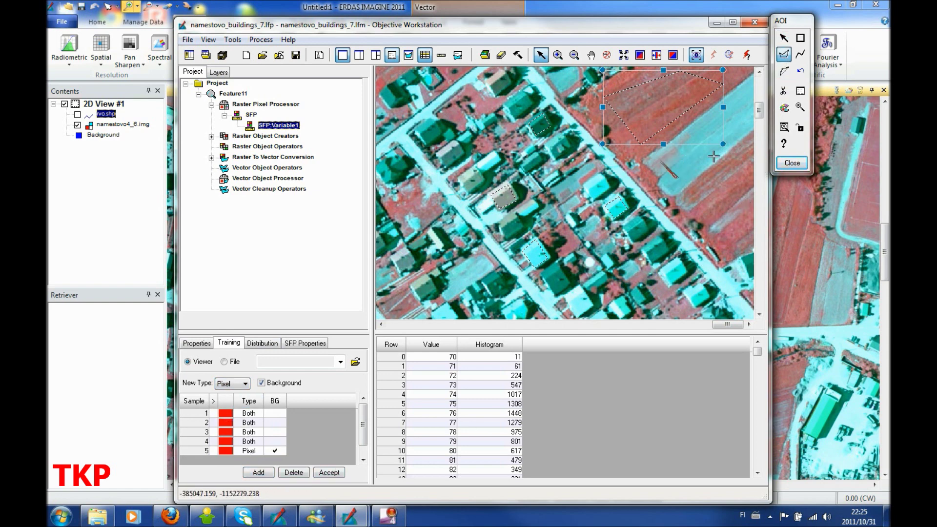
{"action": "left_click", "coordinate": [737, 136]}
{"action": "double_click", "coordinate": [714, 117]}
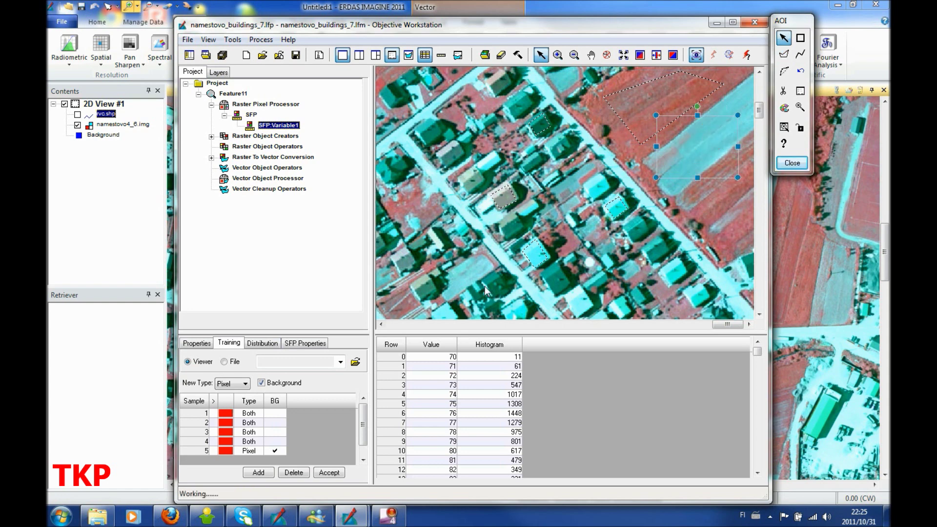
{"action": "left_click", "coordinate": [258, 473]}
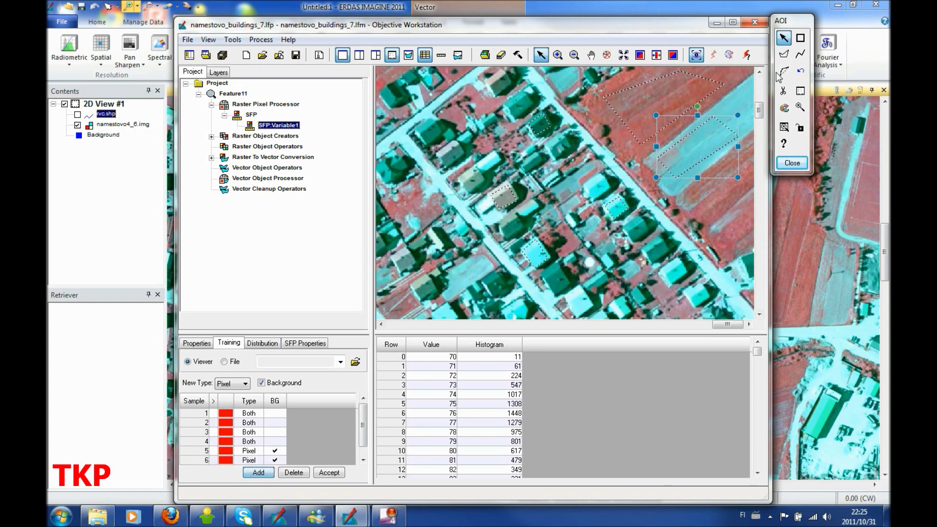
- Outline a street polygon as training sample 7 and accept all training samples
{"action": "left_click", "coordinate": [784, 55]}
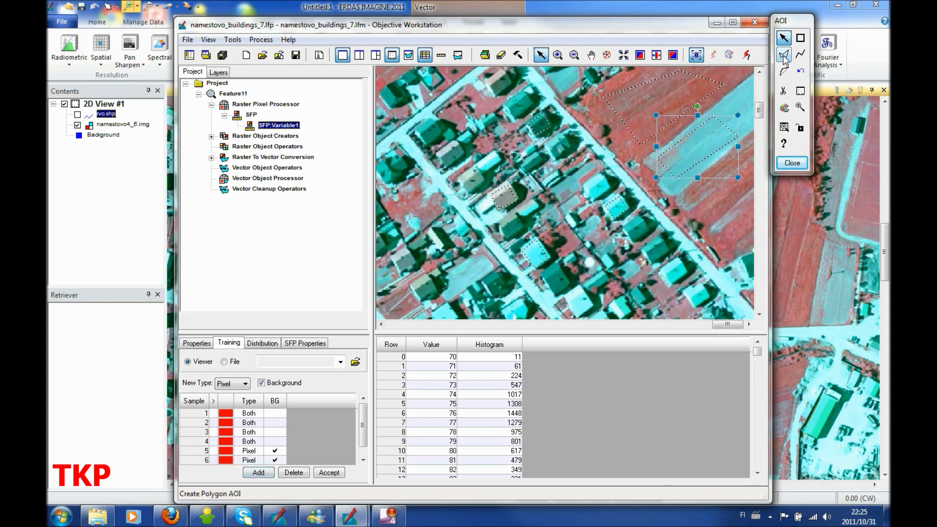
{"action": "left_click", "coordinate": [396, 139]}
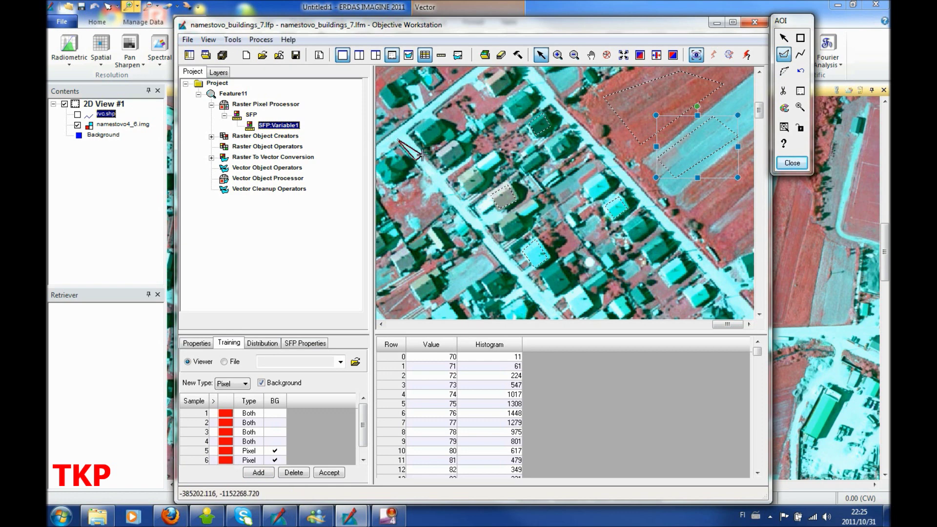
{"action": "left_click", "coordinate": [421, 155]}
{"action": "left_click", "coordinate": [409, 129]}
{"action": "double_click", "coordinate": [420, 154]}
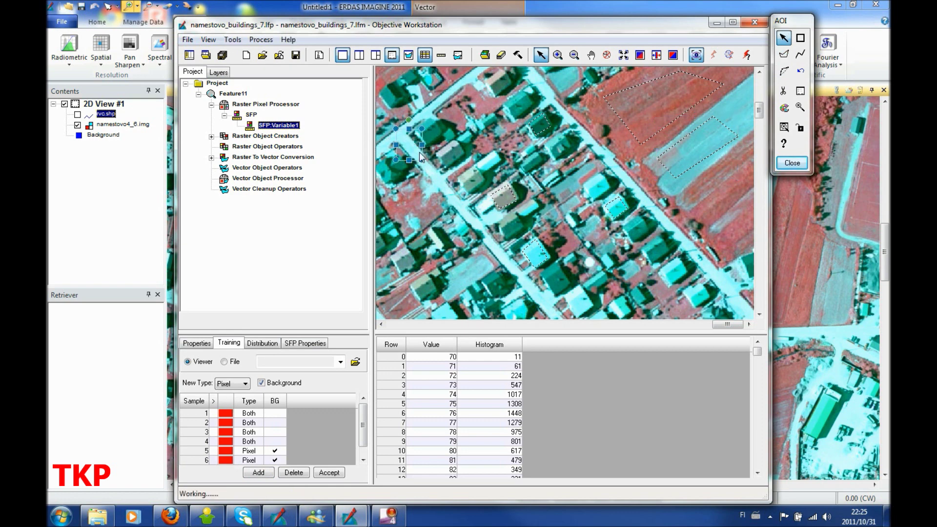
{"action": "left_click", "coordinate": [252, 476]}
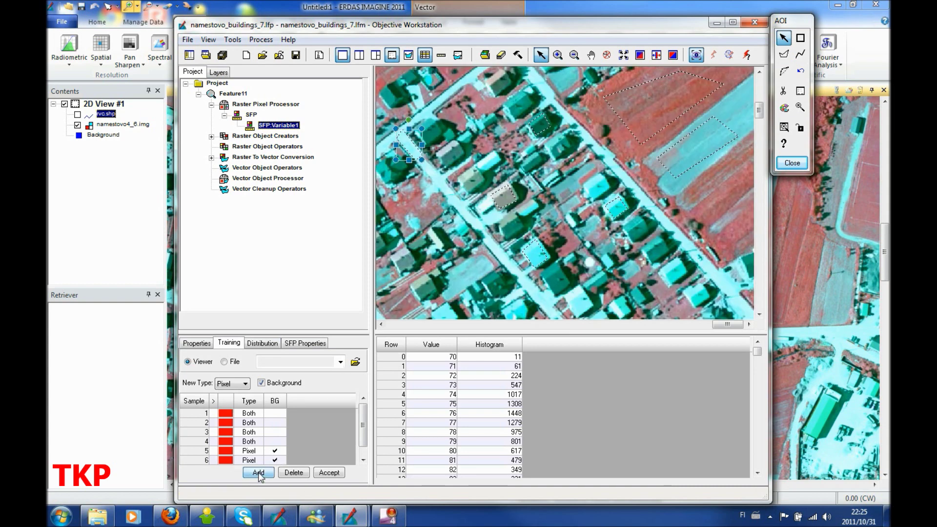
{"action": "left_click", "coordinate": [336, 475]}
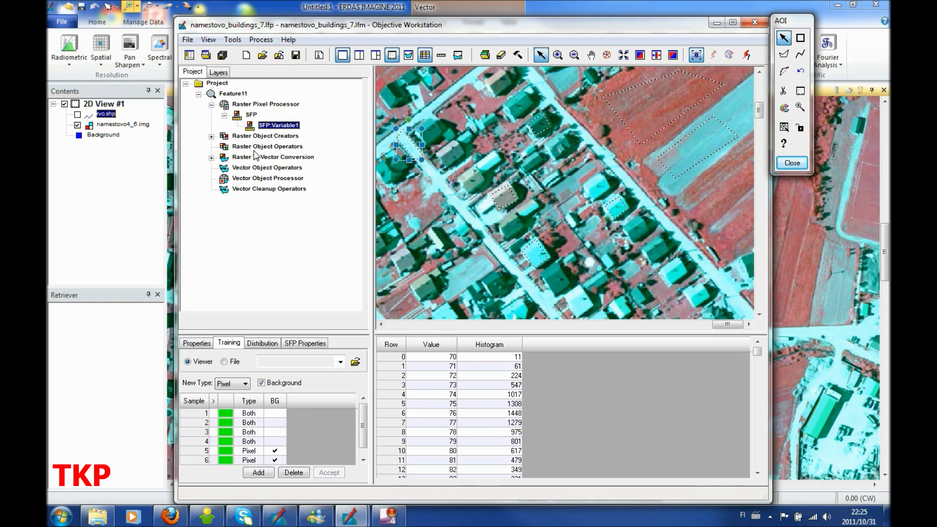
- Add Segmentation with computed settings and a Probability Filter with minimum 0.75
{"action": "left_click", "coordinate": [211, 136]}
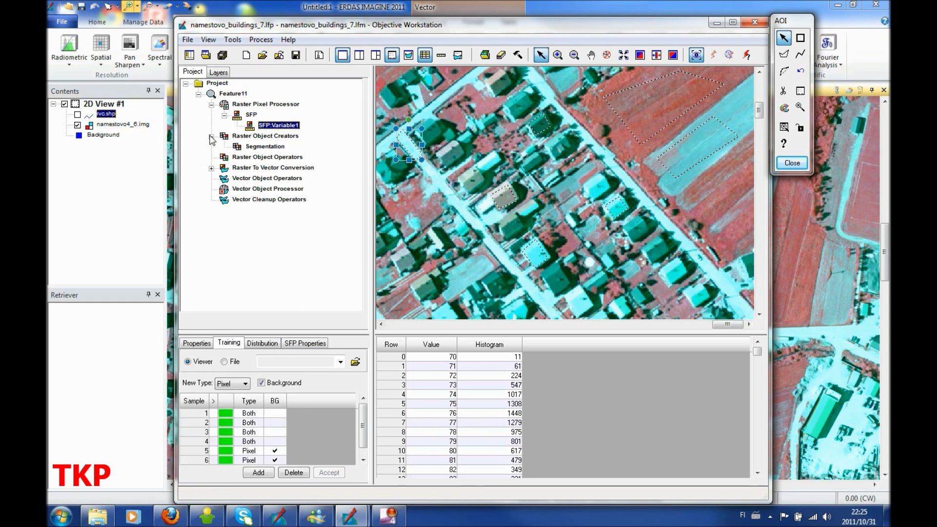
{"action": "left_click", "coordinate": [264, 147]}
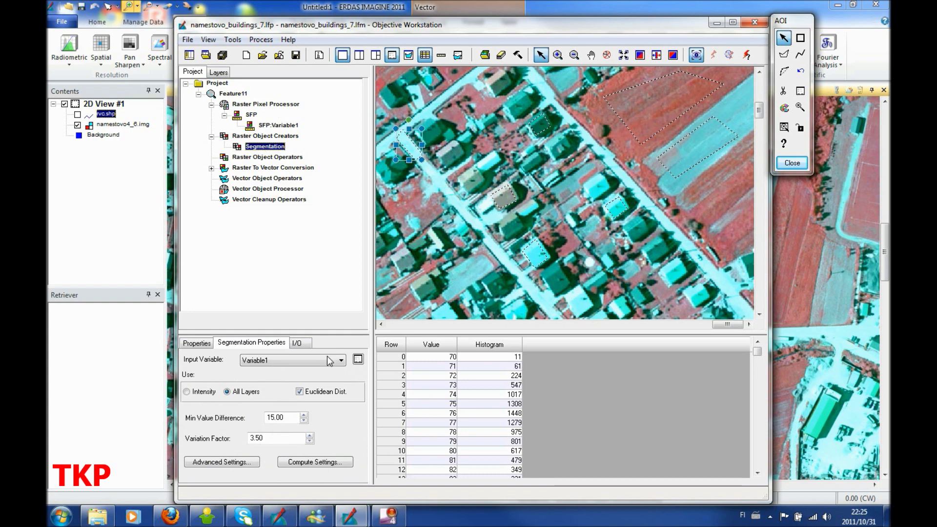
{"action": "left_click", "coordinate": [326, 464]}
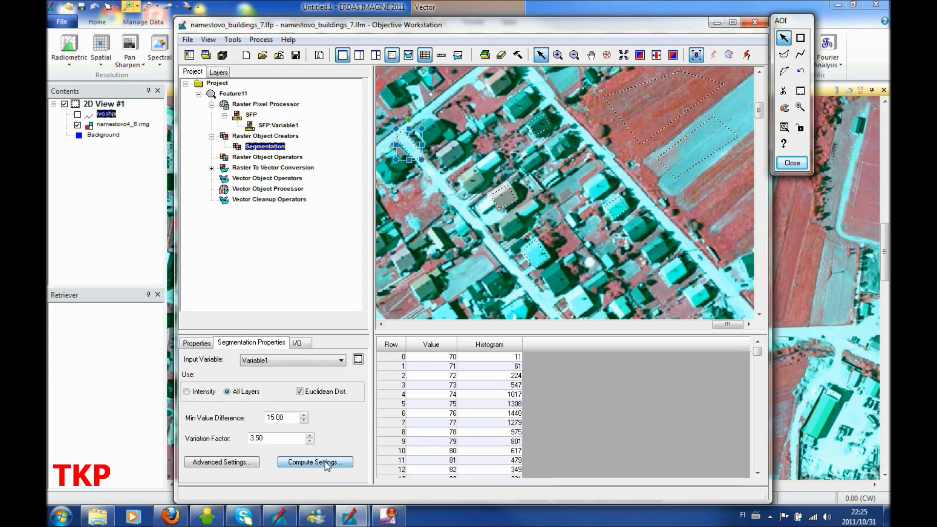
{"action": "left_click", "coordinate": [268, 157]}
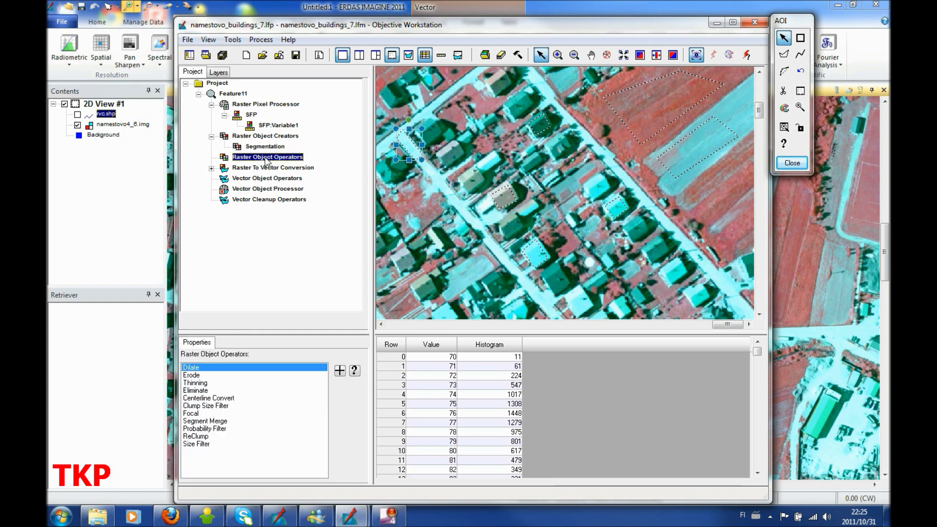
{"action": "left_click", "coordinate": [196, 444]}
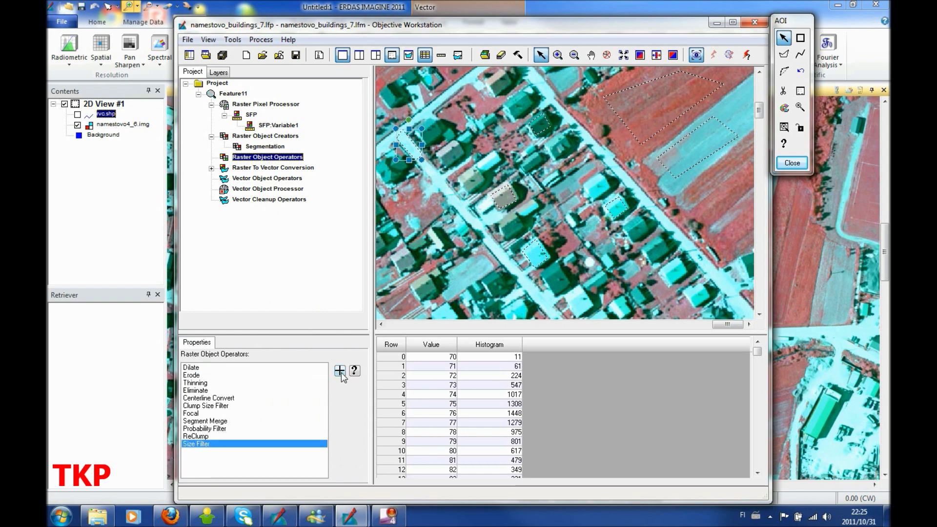
{"action": "left_click", "coordinate": [217, 429]}
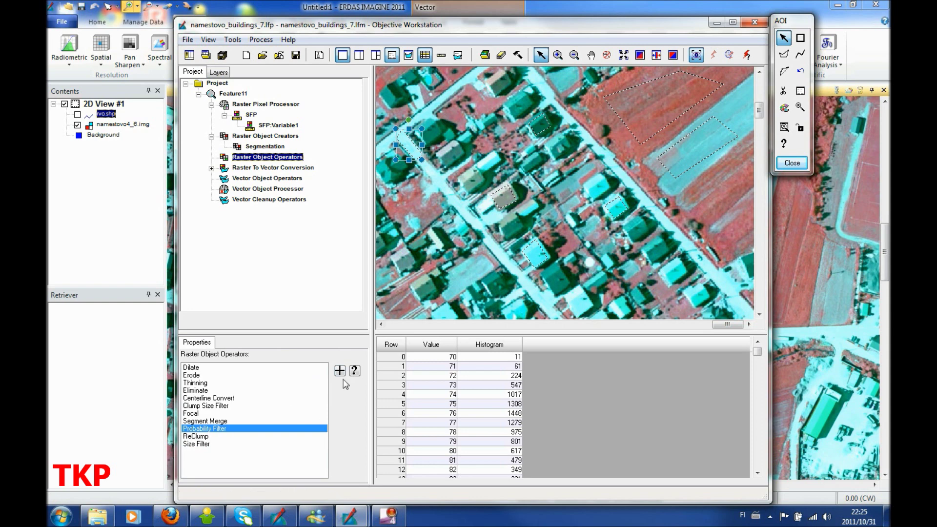
{"action": "left_click", "coordinate": [340, 371]}
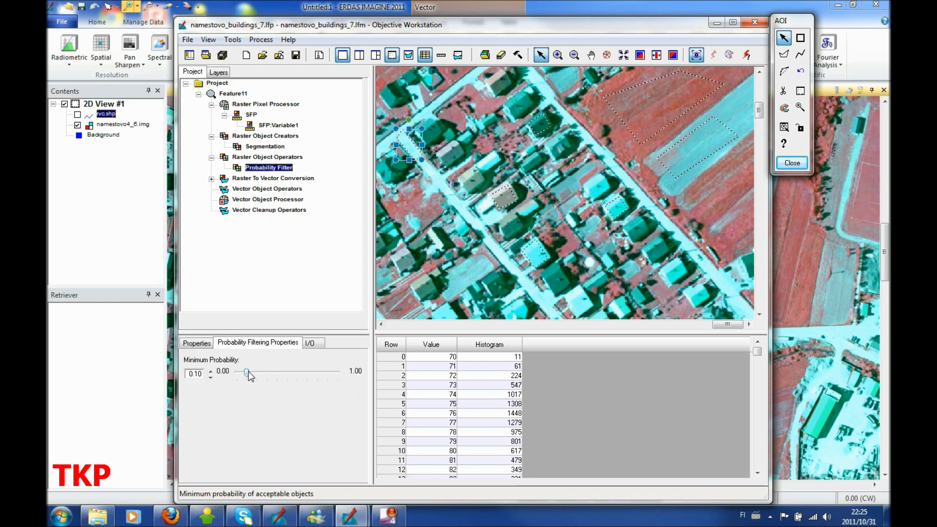
{"action": "left_click_drag", "start_coordinate": [247, 372], "coordinate": [316, 373]}
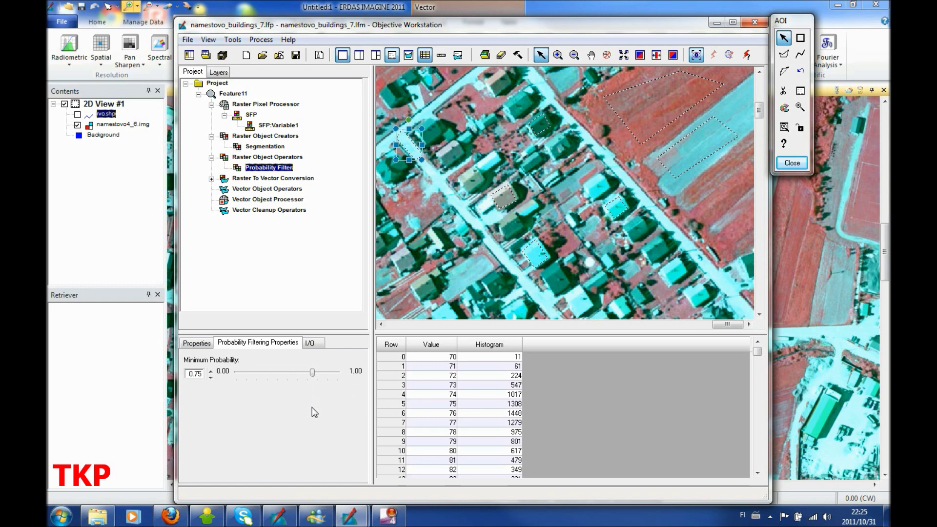
- Add a Size Filter limiting objects to 200–1000 pixels
{"action": "left_click", "coordinate": [261, 157]}
{"action": "left_click", "coordinate": [196, 444]}
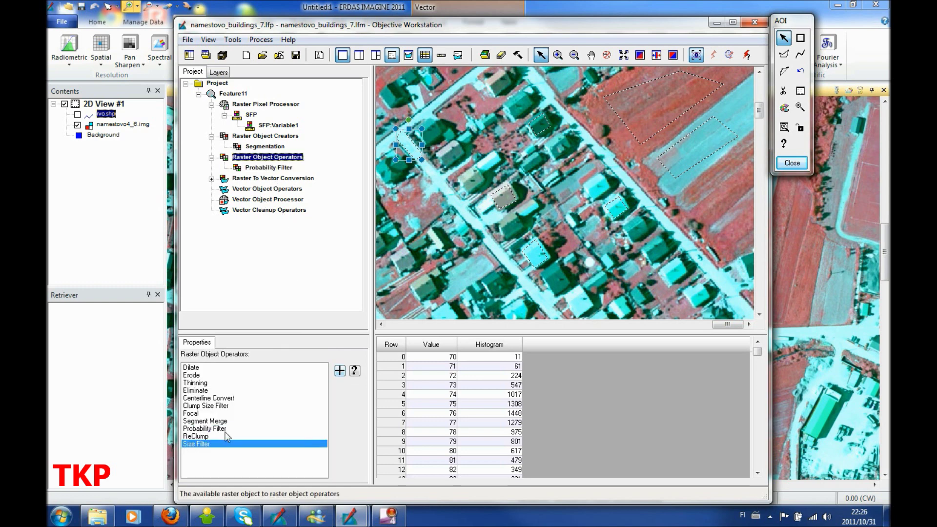
{"action": "left_click", "coordinate": [340, 372]}
{"action": "left_click", "coordinate": [188, 360]}
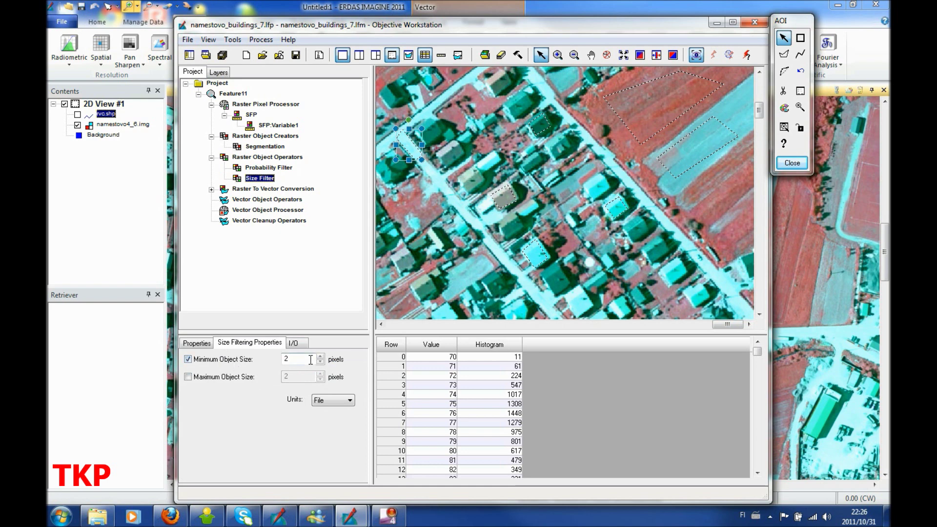
{"action": "type", "text": "00"}
{"action": "left_click", "coordinate": [188, 376]}
{"action": "left_click", "coordinate": [295, 380]}
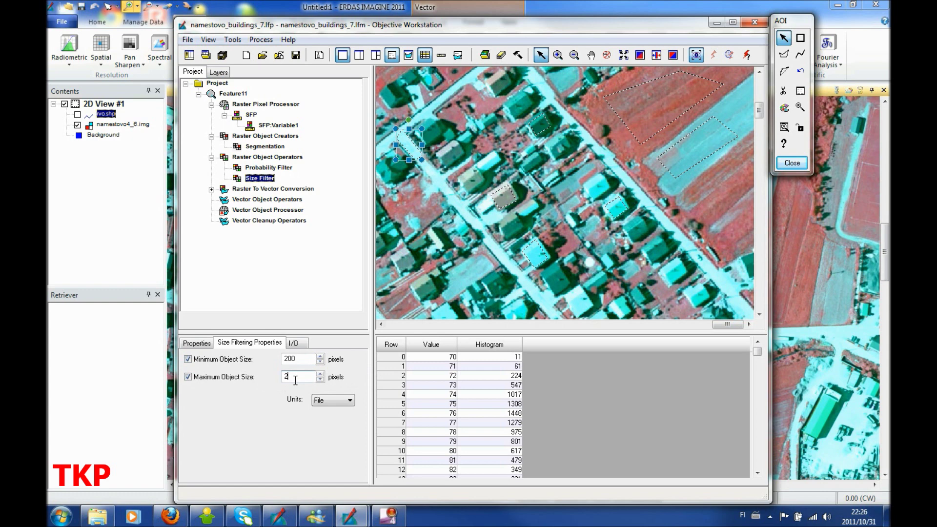
{"action": "type", "text": "1000"}
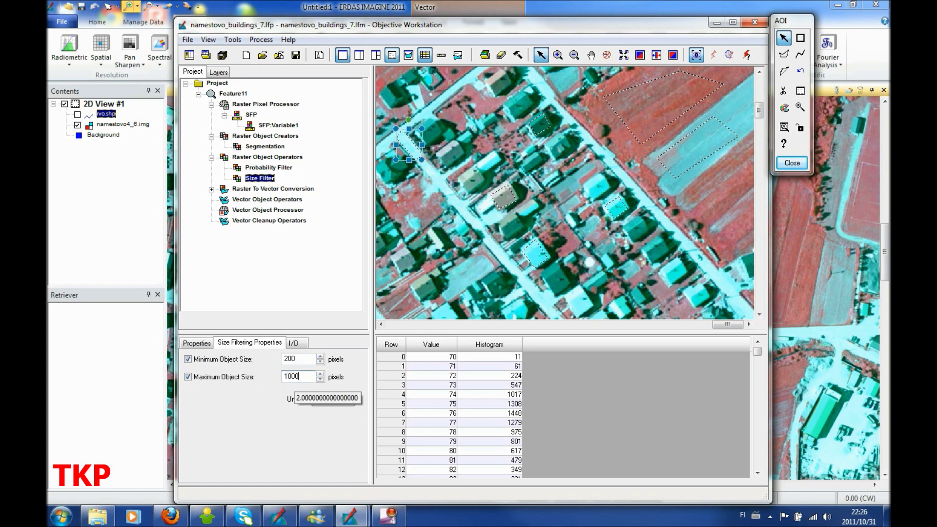
- Set Polygon Trace to Stop Here and run the feature model
{"action": "left_click", "coordinate": [211, 190]}
{"action": "left_click", "coordinate": [255, 200]}
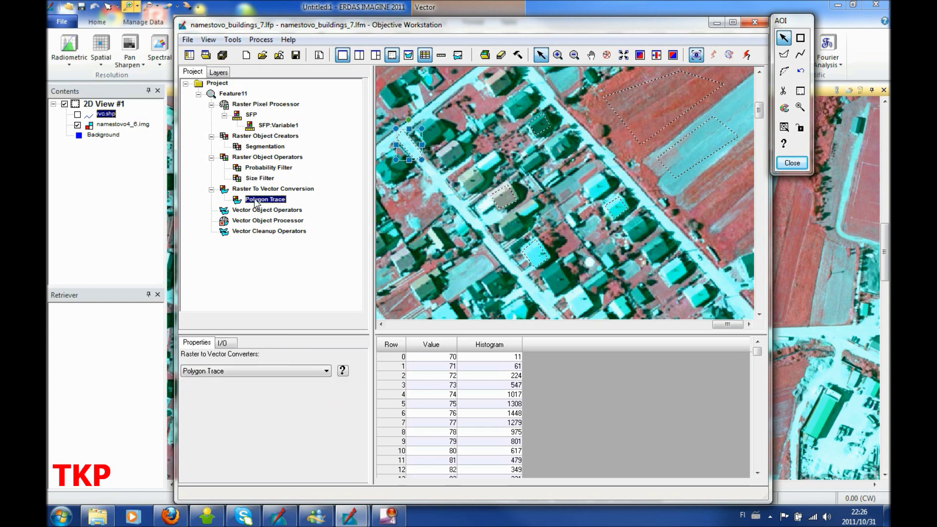
{"action": "right_click", "coordinate": [257, 204]}
{"action": "left_click", "coordinate": [290, 228]}
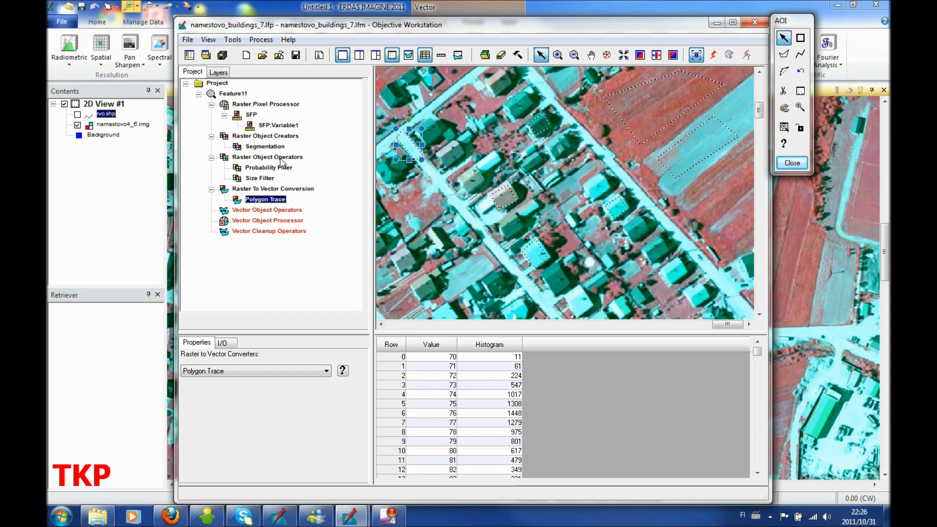
{"action": "left_click", "coordinate": [259, 179]}
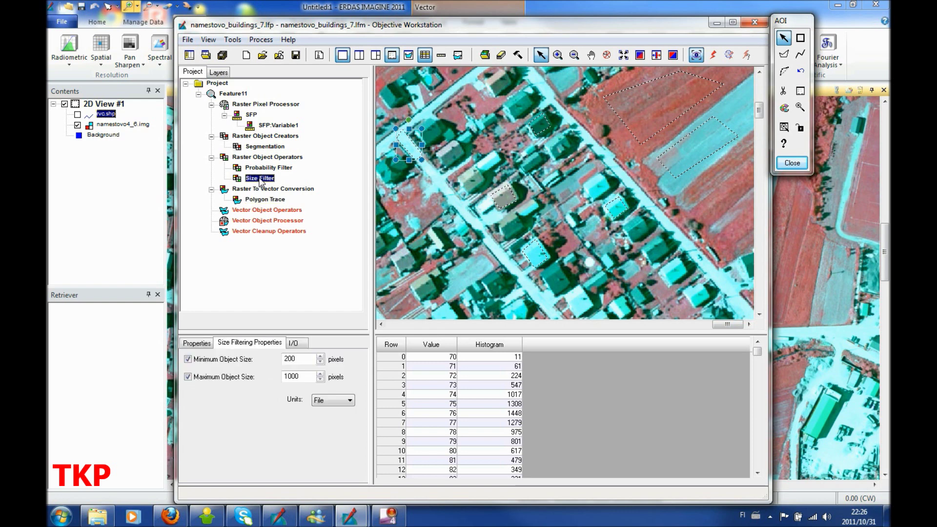
{"action": "left_click", "coordinate": [259, 200]}
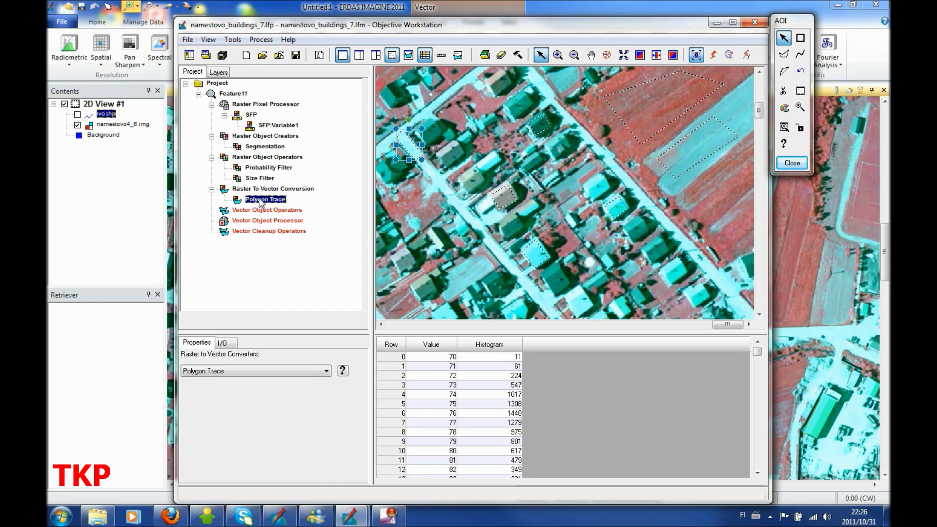
{"action": "left_click", "coordinate": [714, 57]}
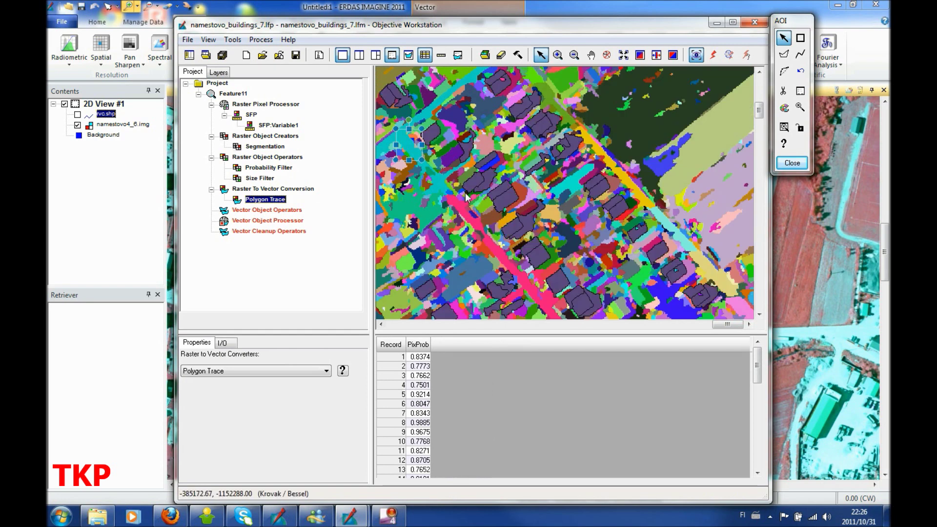
- Start Viewer Swipe and hide the intermediate result layers and the AOI layer
{"action": "left_click", "coordinate": [657, 55]}
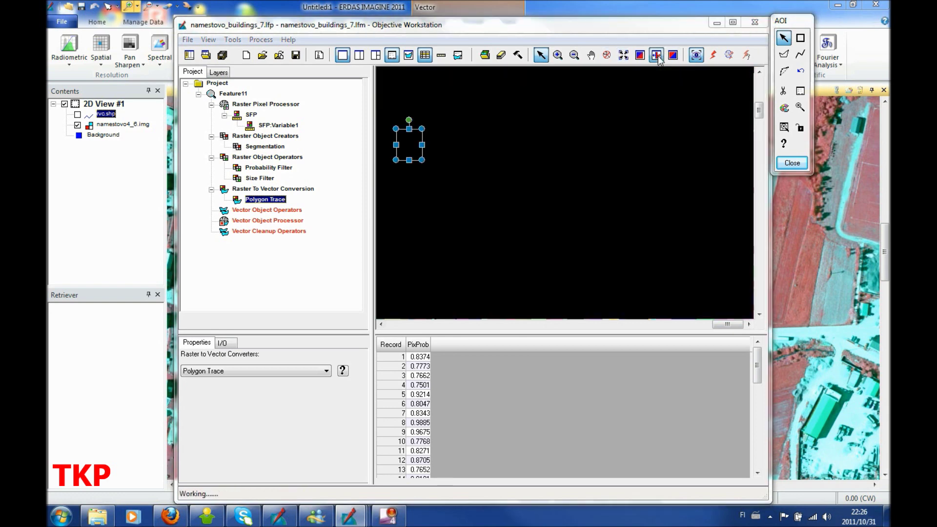
{"action": "left_click_drag", "start_coordinate": [218, 263], "coordinate": [219, 322]}
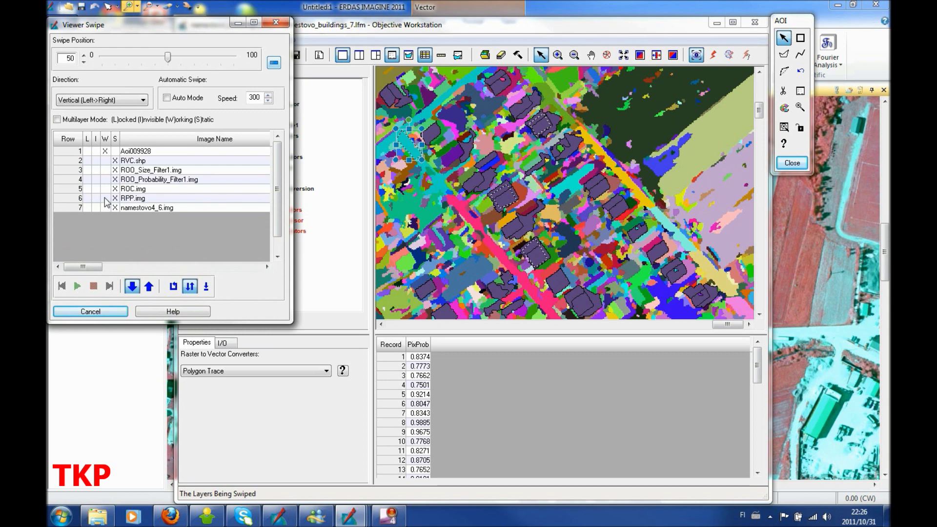
{"action": "left_click", "coordinate": [105, 198]}
{"action": "left_click", "coordinate": [95, 189]}
{"action": "left_click", "coordinate": [95, 179]}
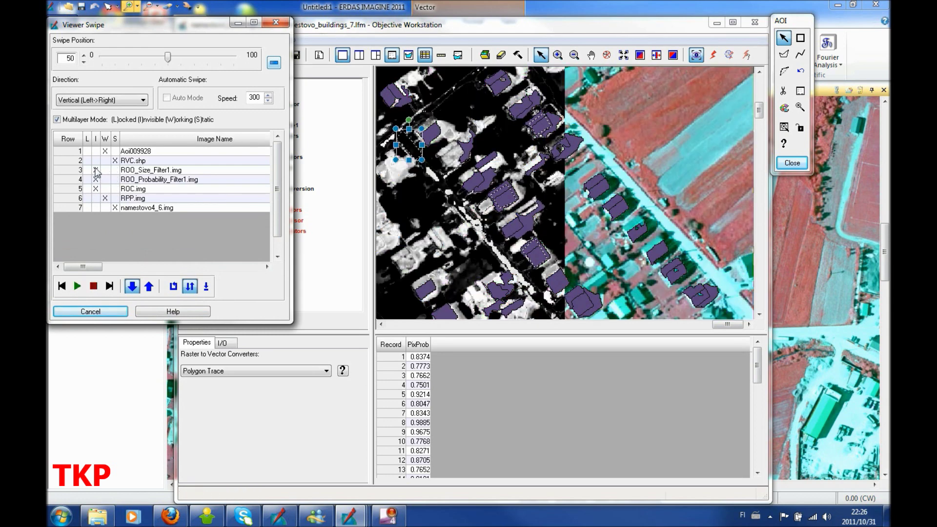
{"action": "left_click", "coordinate": [96, 170]}
{"action": "left_click", "coordinate": [96, 161]}
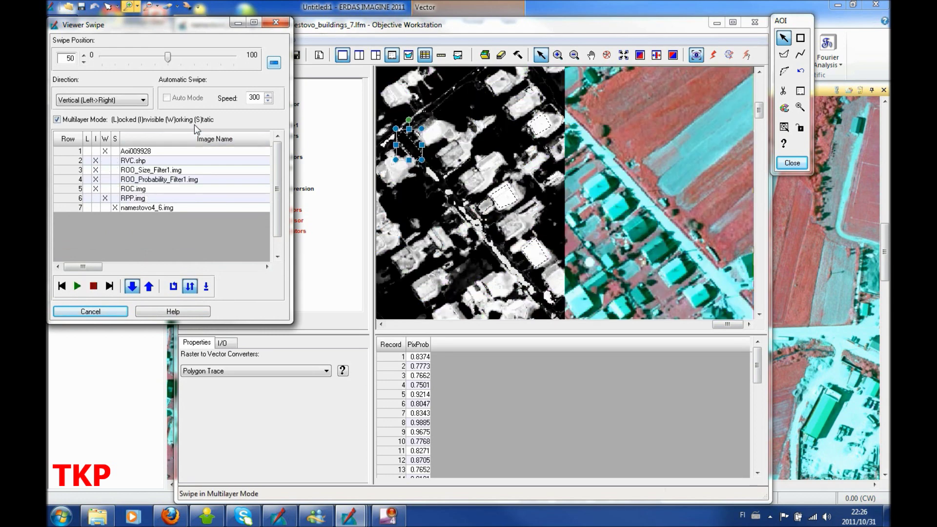
{"action": "left_click", "coordinate": [105, 152]}
{"action": "left_click", "coordinate": [96, 151]}
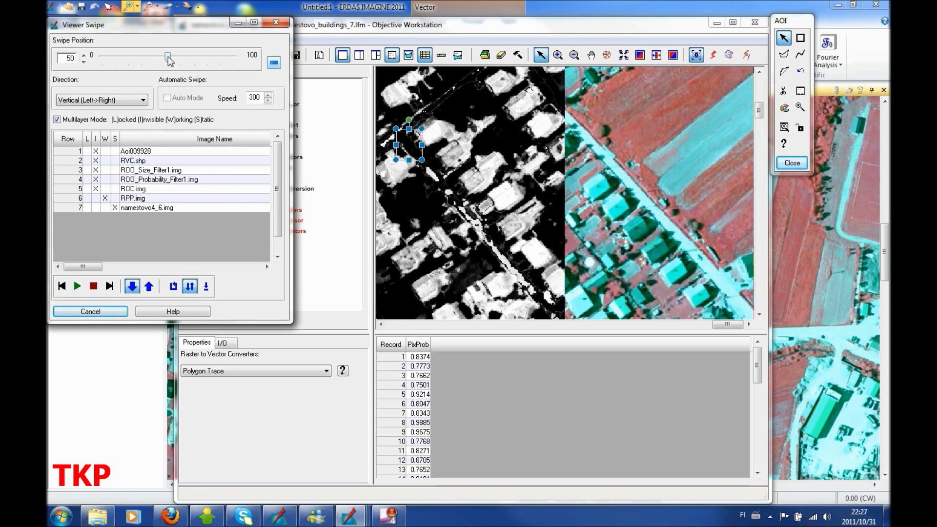
{"action": "left_click_drag", "start_coordinate": [168, 58], "coordinate": [196, 58]}
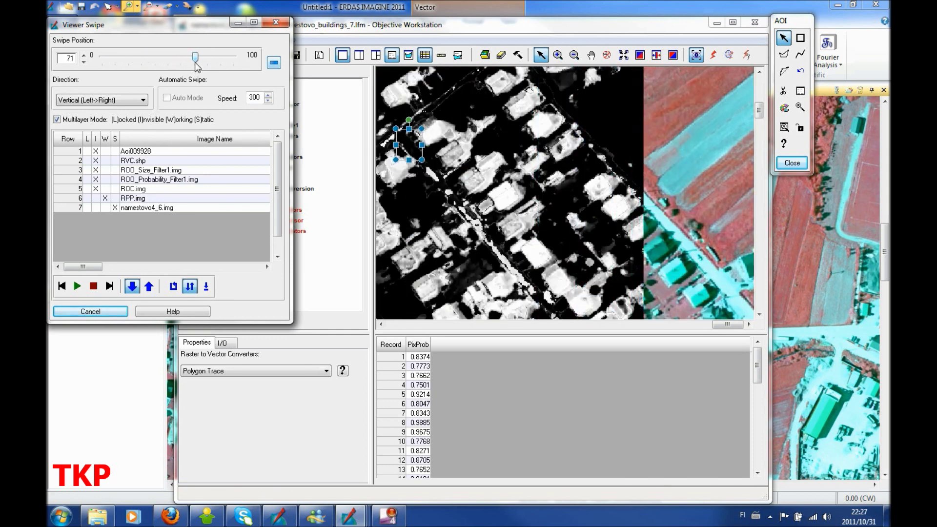
- Keep namestovo4_6.img static and swipe ROO_Probability_Filter1.img across it
{"action": "left_click", "coordinate": [114, 207]}
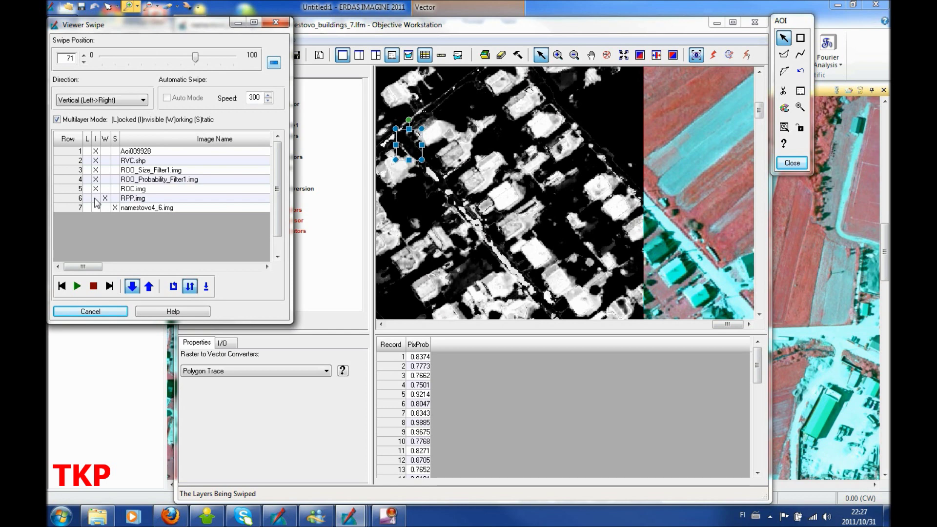
{"action": "left_click", "coordinate": [105, 189]}
{"action": "left_click", "coordinate": [96, 197]}
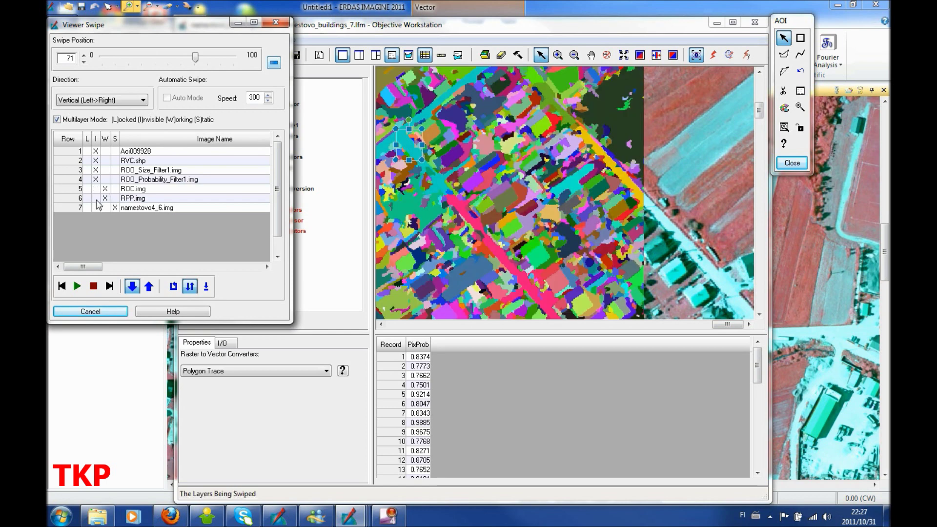
{"action": "left_click", "coordinate": [104, 188]}
{"action": "left_click", "coordinate": [105, 179]}
{"action": "left_click", "coordinate": [96, 189]}
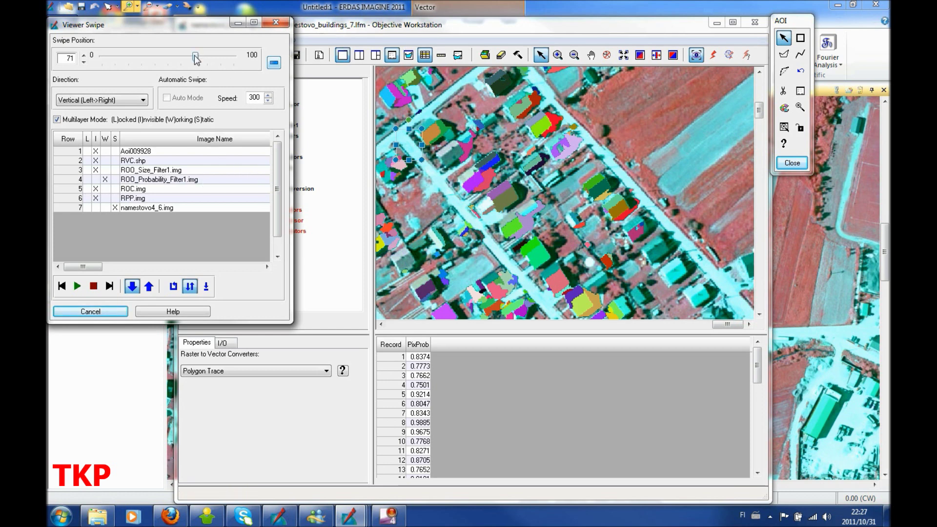
{"action": "mouse_move", "coordinate": [196, 59]}
{"action": "left_mouse_down"}
{"action": "mouse_move", "coordinate": [130, 59]}
{"action": "mouse_move", "coordinate": [234, 59]}
{"action": "mouse_move", "coordinate": [182, 67]}
{"action": "left_mouse_up"}
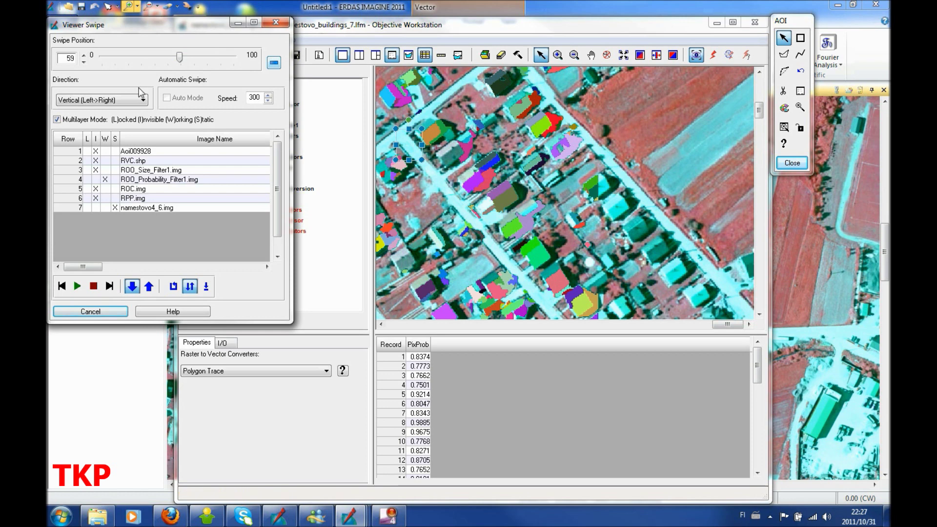
- Make ROO_Size_Filter1.img the working swipe layer and sweep it across the image
{"action": "left_click", "coordinate": [105, 170]}
{"action": "left_click", "coordinate": [95, 179]}
{"action": "left_click_drag", "start_coordinate": [180, 57], "coordinate": [215, 64]}
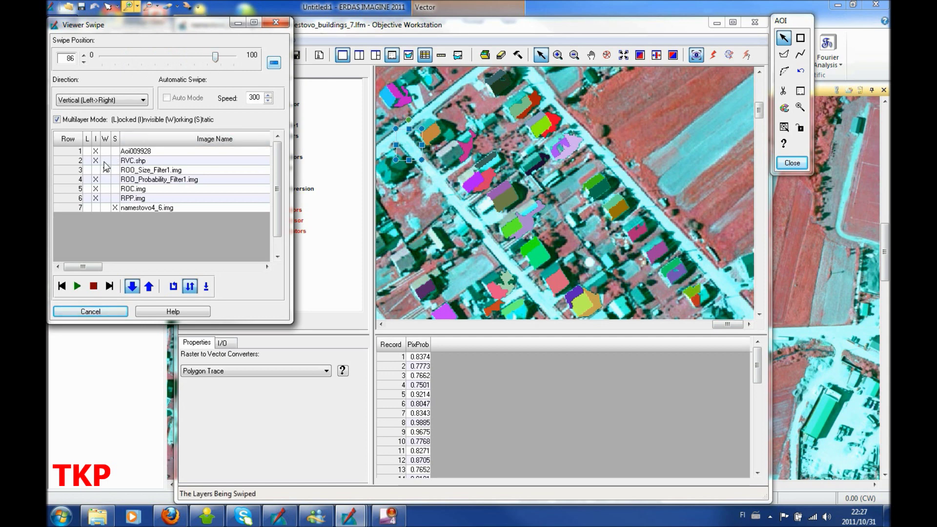
- Swipe the purple RVC.shp building polygons across the image, then close Viewer Swipe
{"action": "left_click", "coordinate": [104, 161]}
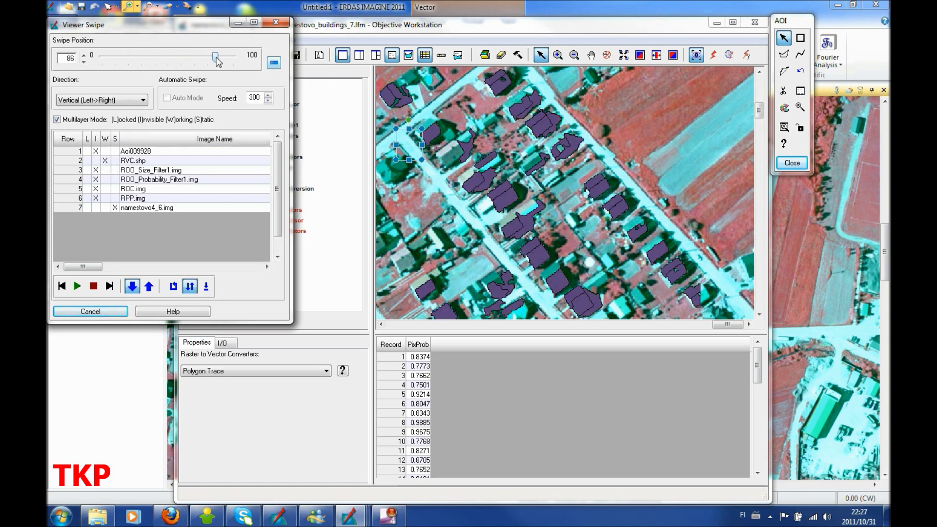
{"action": "mouse_move", "coordinate": [215, 59]}
{"action": "left_mouse_down"}
{"action": "mouse_move", "coordinate": [122, 60]}
{"action": "mouse_move", "coordinate": [229, 70]}
{"action": "mouse_move", "coordinate": [136, 72]}
{"action": "mouse_move", "coordinate": [211, 72]}
{"action": "left_mouse_up"}
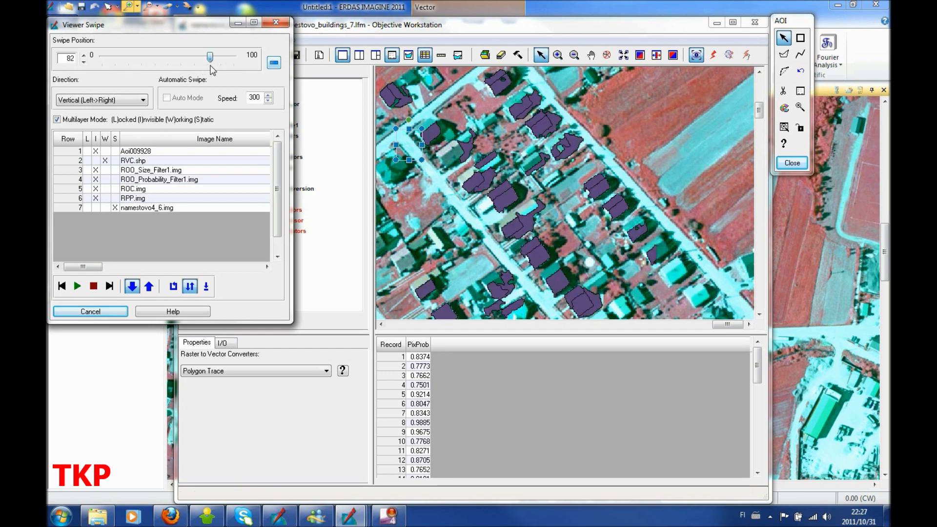
{"action": "left_click", "coordinate": [286, 24]}
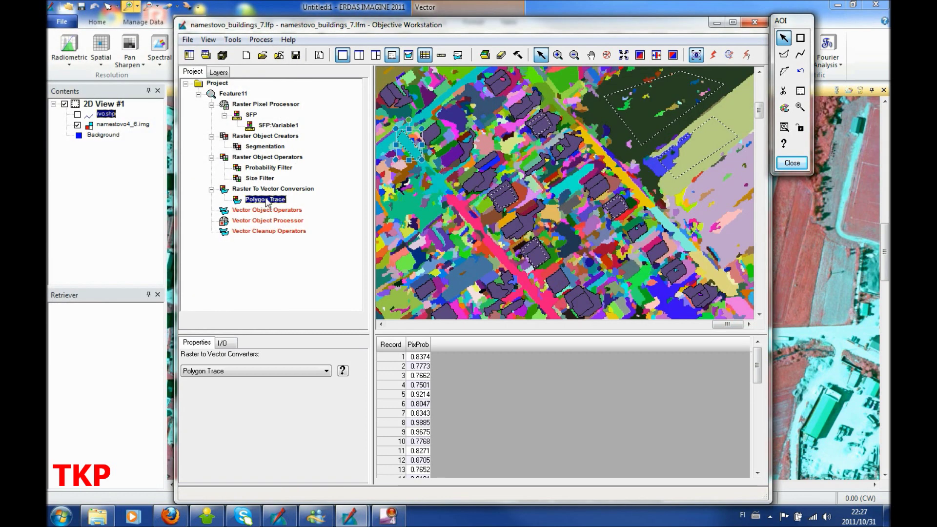
- Start the model run at Vector Object Operators and stop it at Vector Cleanup Operators
{"action": "left_click", "coordinate": [257, 212]}
{"action": "right_click", "coordinate": [258, 213]}
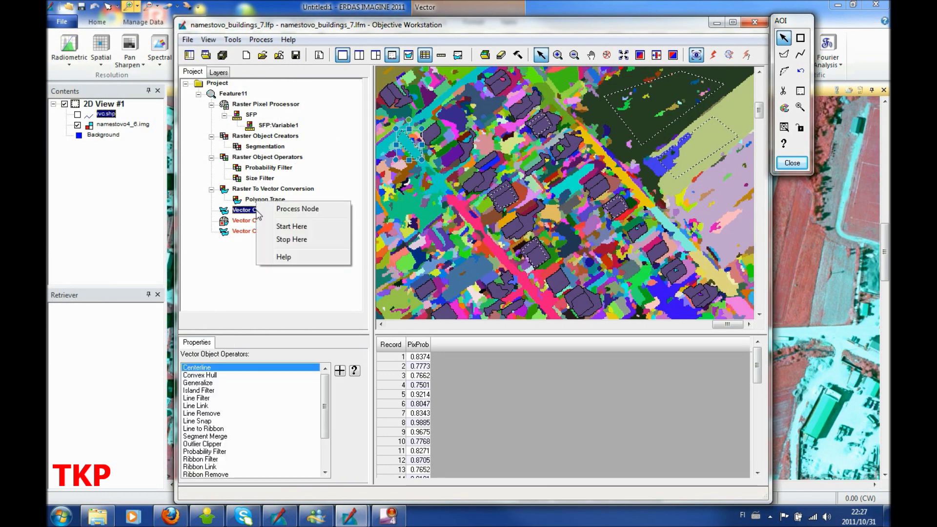
{"action": "left_click", "coordinate": [296, 229]}
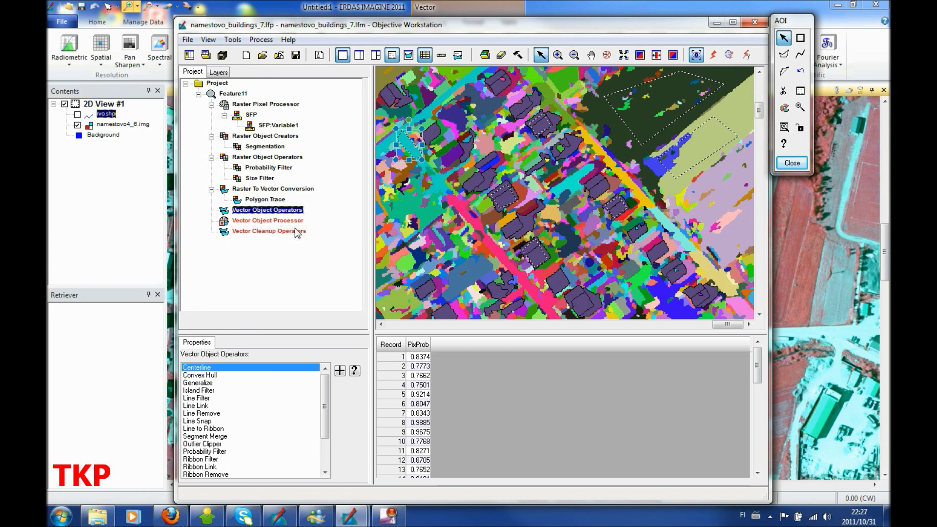
{"action": "right_click", "coordinate": [257, 213]}
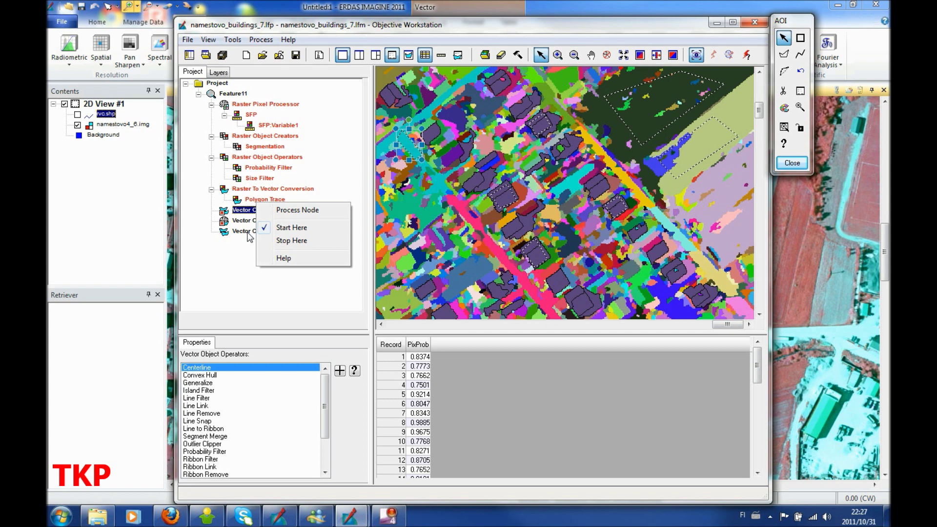
{"action": "left_click", "coordinate": [248, 233]}
{"action": "right_click", "coordinate": [248, 231]}
{"action": "left_click", "coordinate": [278, 262]}
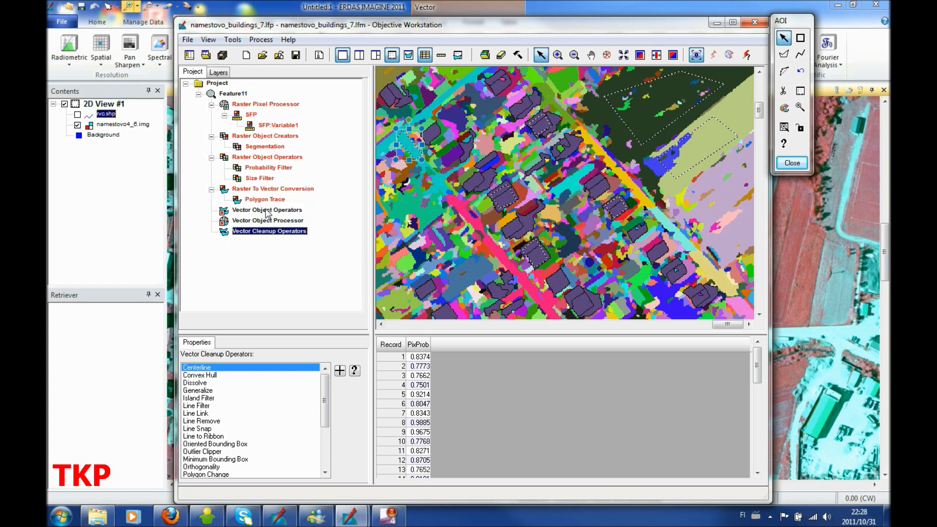
- Process the Vector Object Operators node so its available operators are listed
{"action": "left_click", "coordinate": [243, 211]}
{"action": "right_click", "coordinate": [243, 210]}
{"action": "left_click", "coordinate": [244, 212]}
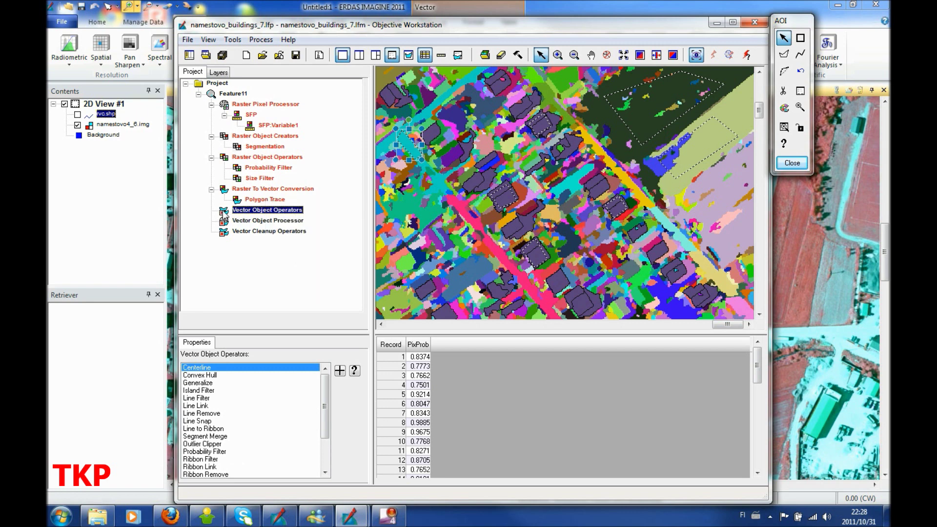
{"action": "right_click", "coordinate": [249, 213]}
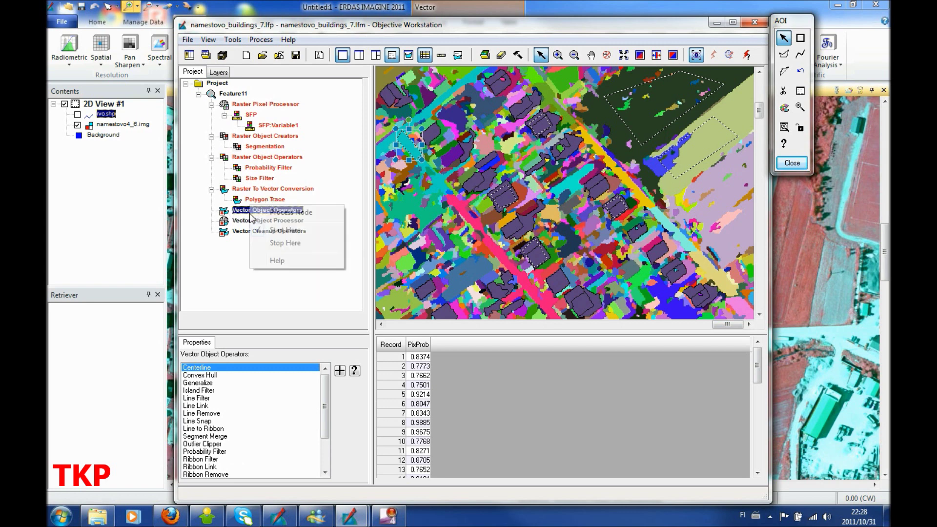
{"action": "left_click", "coordinate": [237, 215]}
{"action": "right_click", "coordinate": [257, 216]}
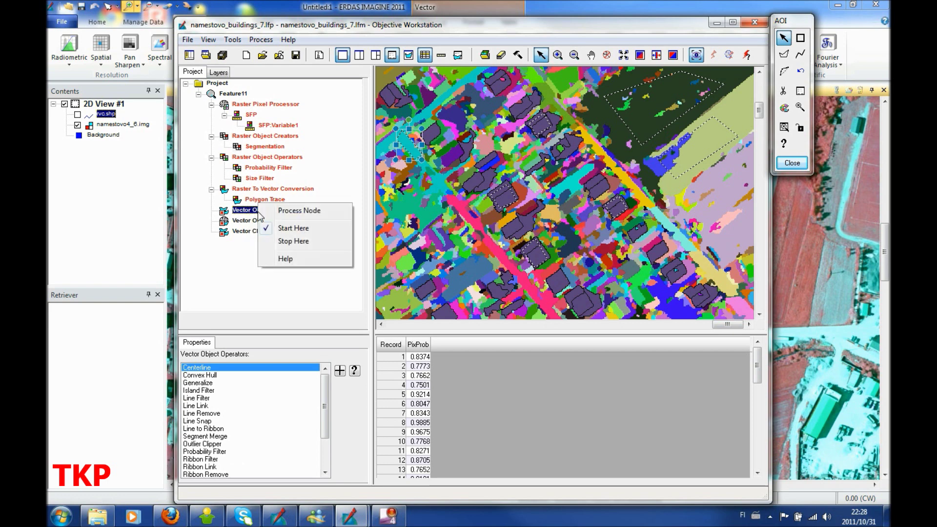
{"action": "left_click", "coordinate": [267, 207]}
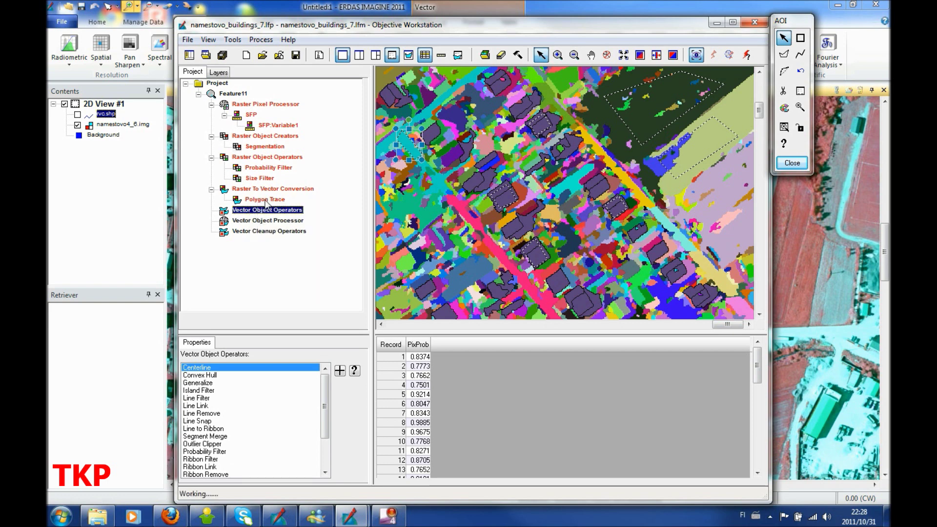
{"action": "right_click", "coordinate": [266, 204]}
{"action": "left_click", "coordinate": [242, 215]}
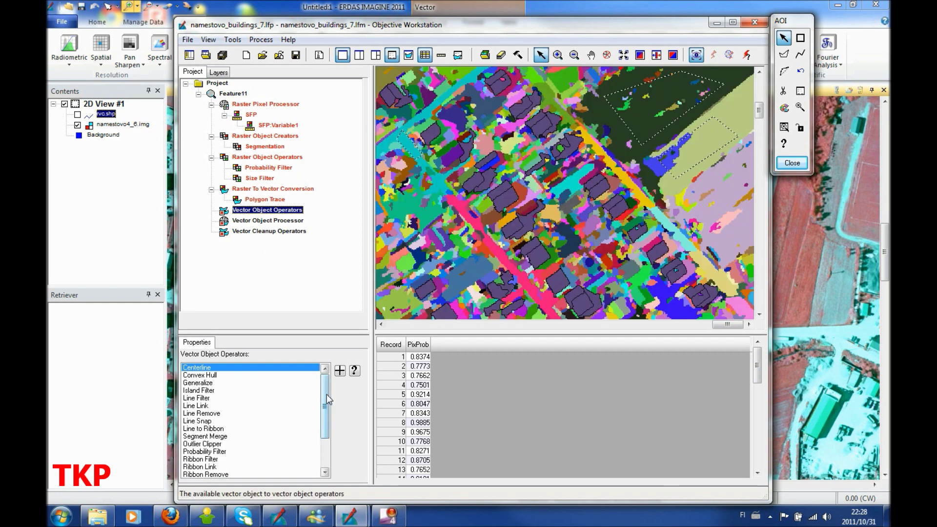
{"action": "scroll", "coordinate": [327, 415], "scroll_direction": "down", "scroll_amount": 1}
- Add a Generalize operator (0.50 m tolerance) under Vector Object Operators
{"action": "scroll", "coordinate": [328, 412], "scroll_direction": "up", "scroll_amount": 1}
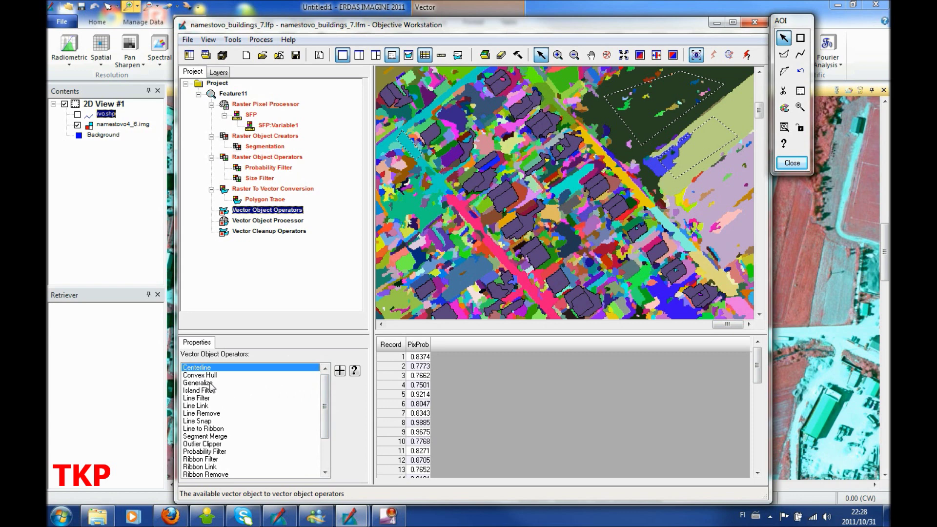
{"action": "left_click", "coordinate": [210, 383]}
{"action": "left_click", "coordinate": [340, 371]}
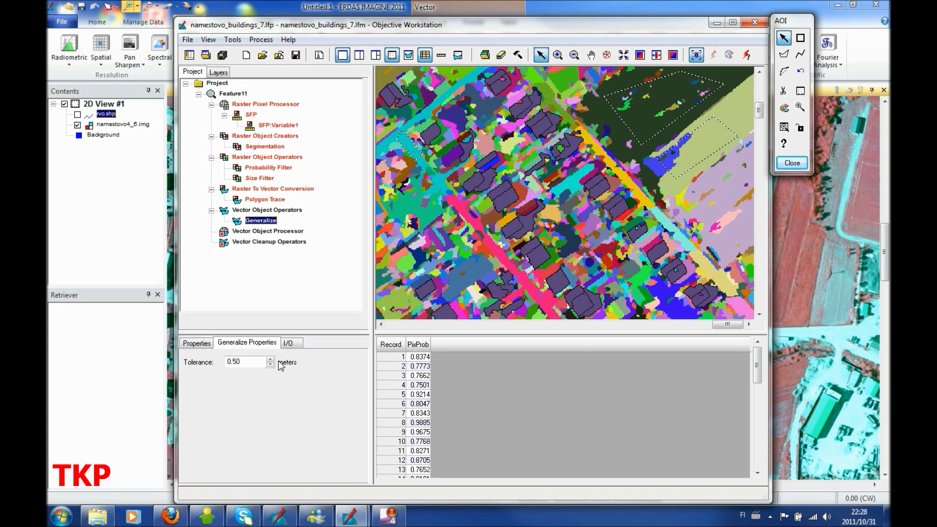
{"action": "right_click", "coordinate": [262, 224]}
{"action": "left_click", "coordinate": [260, 211]}
{"action": "right_click", "coordinate": [261, 211]}
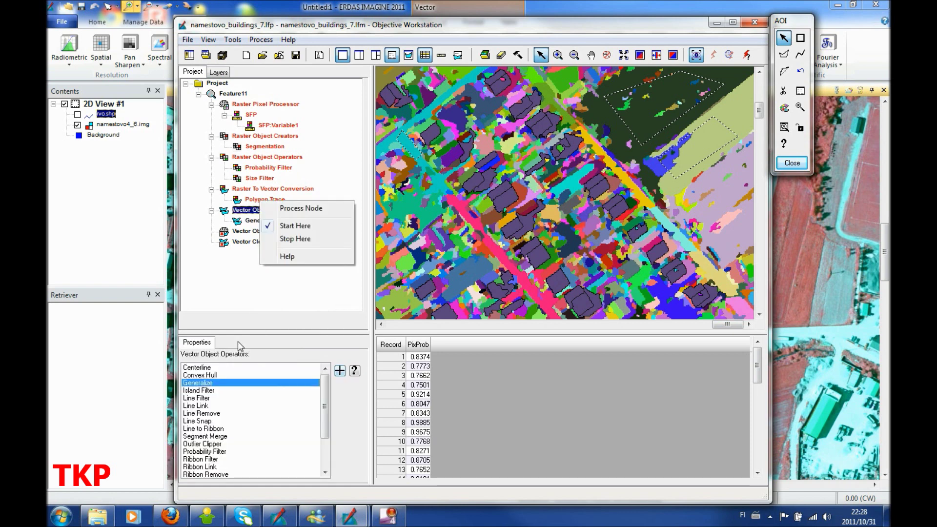
{"action": "left_click", "coordinate": [323, 397]}
- Add a Smooth operator (factor 0.50) and select the Vector Object Processor
{"action": "scroll", "coordinate": [272, 439], "scroll_direction": "down", "scroll_amount": 2}
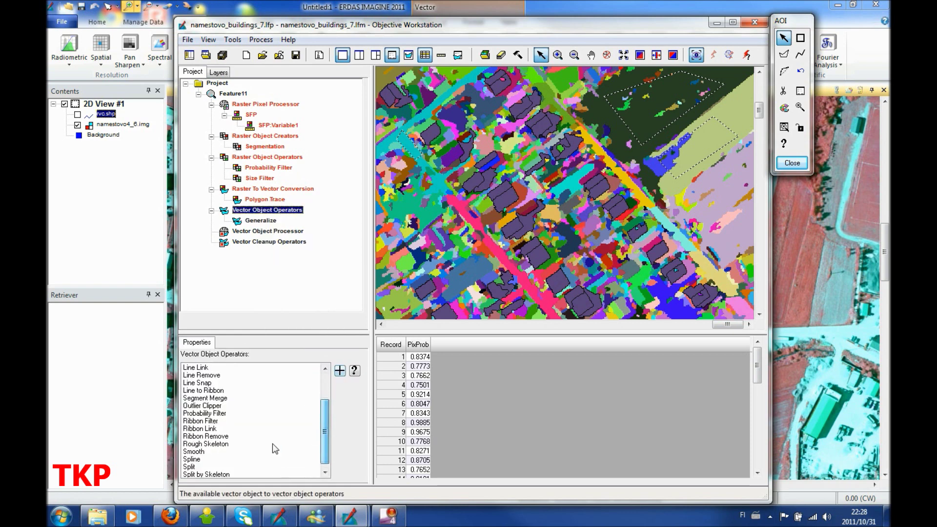
{"action": "left_click", "coordinate": [212, 453]}
{"action": "left_click", "coordinate": [339, 371]}
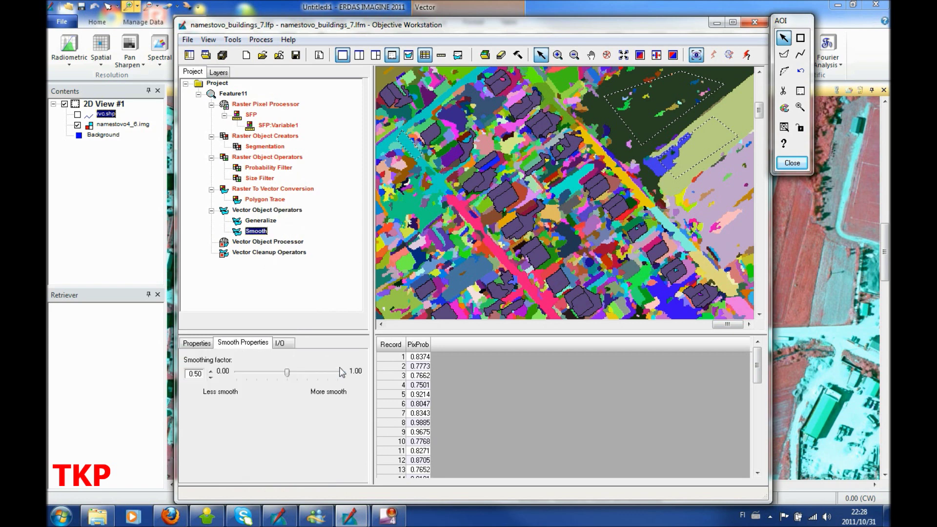
{"action": "left_click", "coordinate": [260, 243]}
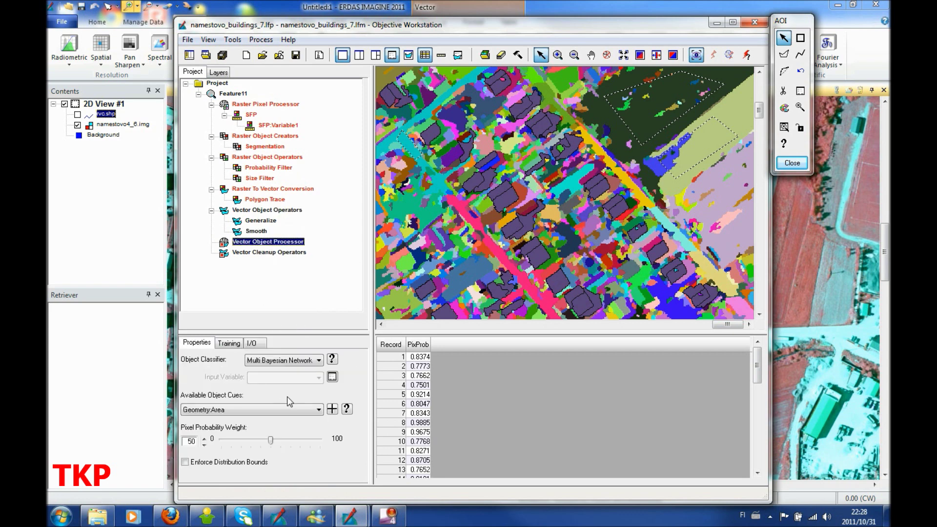
- Add a Geometry:Rectangularity cue to the Vector Object Processor and accept its training samples
{"action": "left_click", "coordinate": [320, 411]}
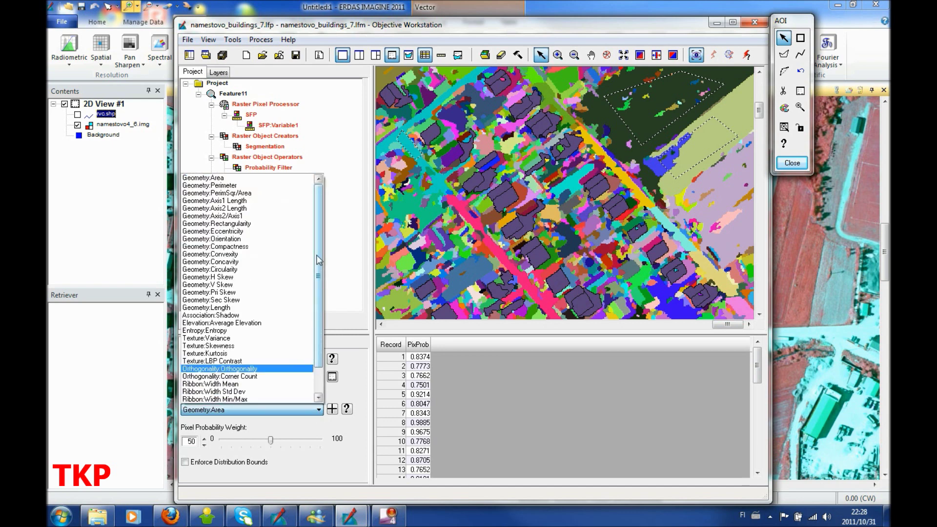
{"action": "mouse_move", "coordinate": [317, 259]}
{"action": "left_mouse_down"}
{"action": "mouse_move", "coordinate": [318, 273]}
{"action": "mouse_move", "coordinate": [318, 244]}
{"action": "left_mouse_up"}
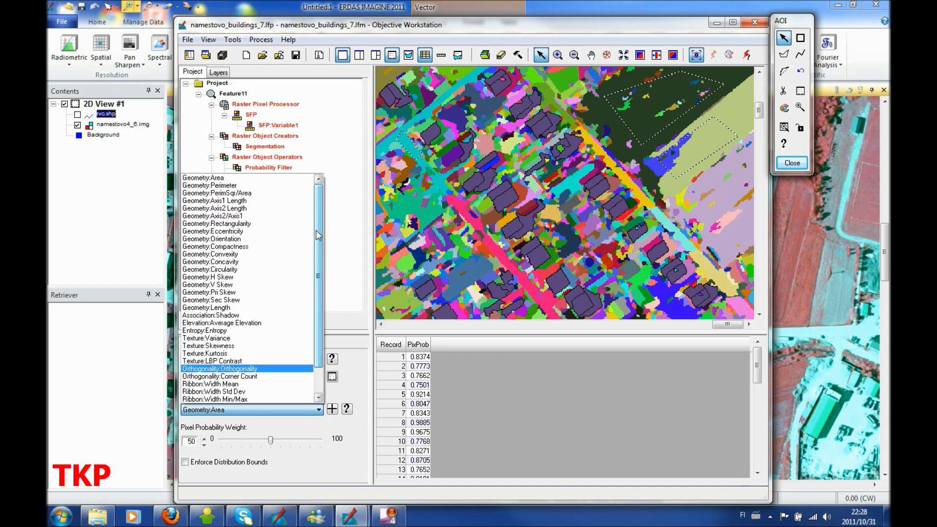
{"action": "left_click", "coordinate": [245, 224]}
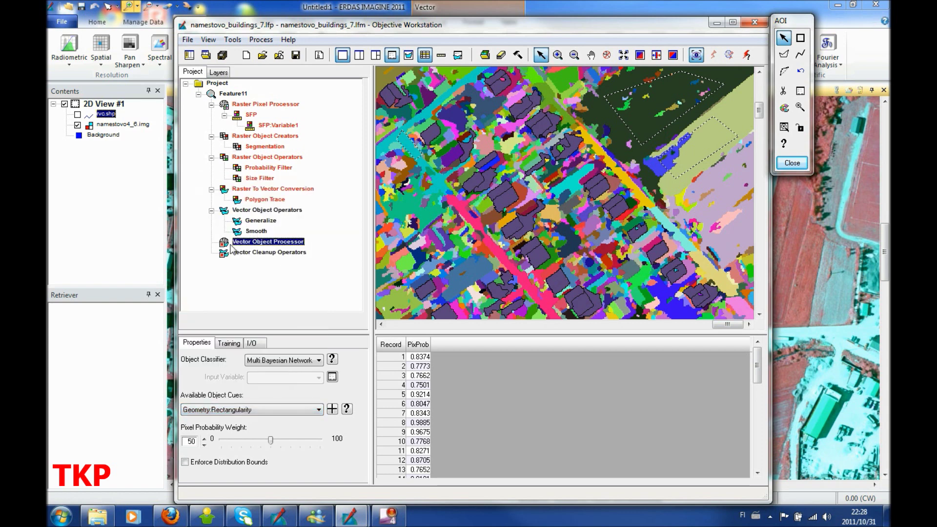
{"action": "left_click", "coordinate": [332, 409]}
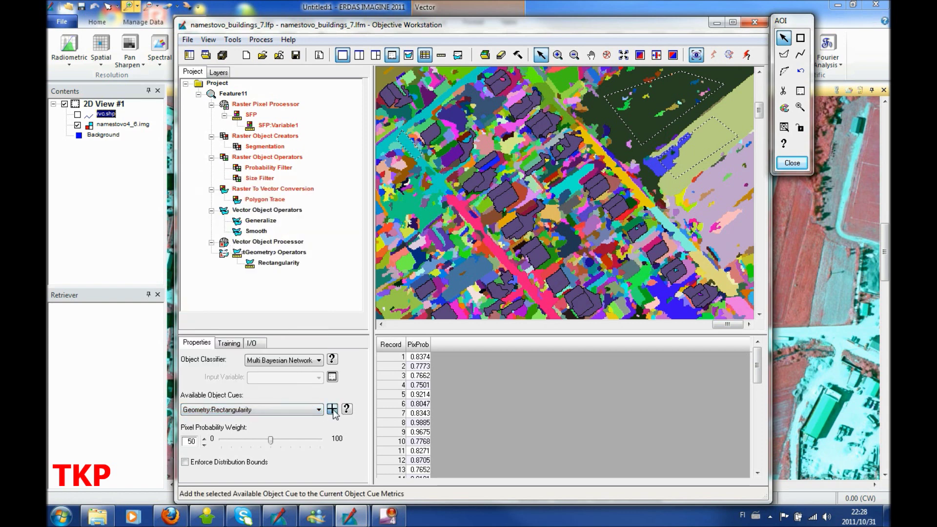
{"action": "left_click", "coordinate": [229, 344]}
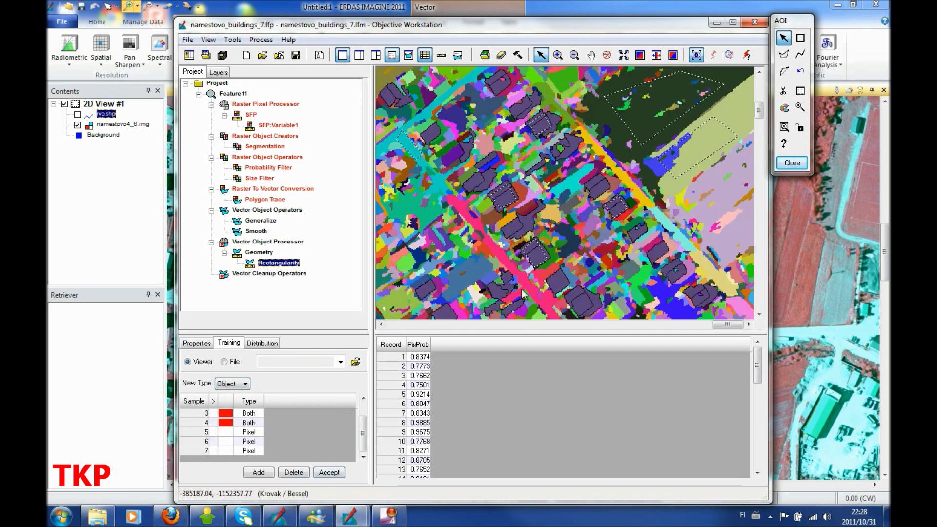
{"action": "left_click", "coordinate": [329, 473]}
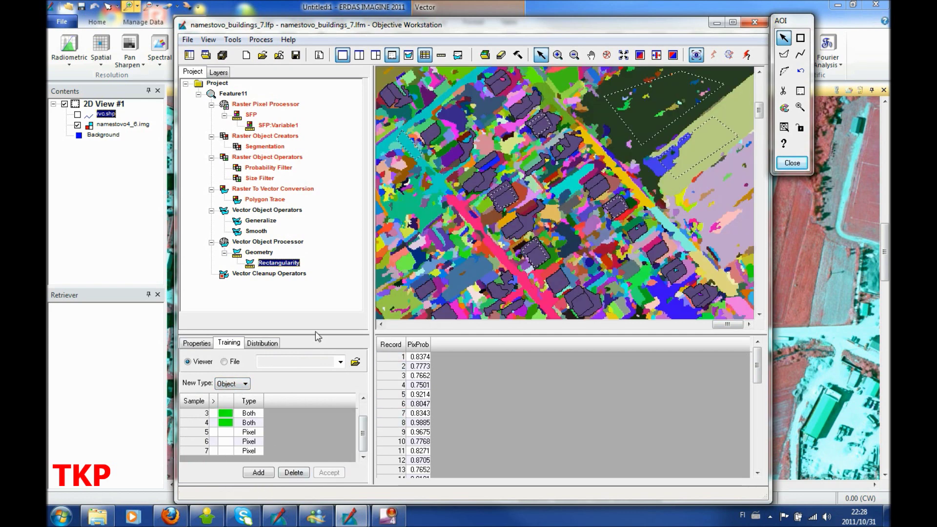
{"action": "left_click", "coordinate": [255, 279]}
- Add a Dissolve operator (Raster, 0.50 pixel size) to Vector Cleanup Operators
{"action": "right_click", "coordinate": [256, 278]}
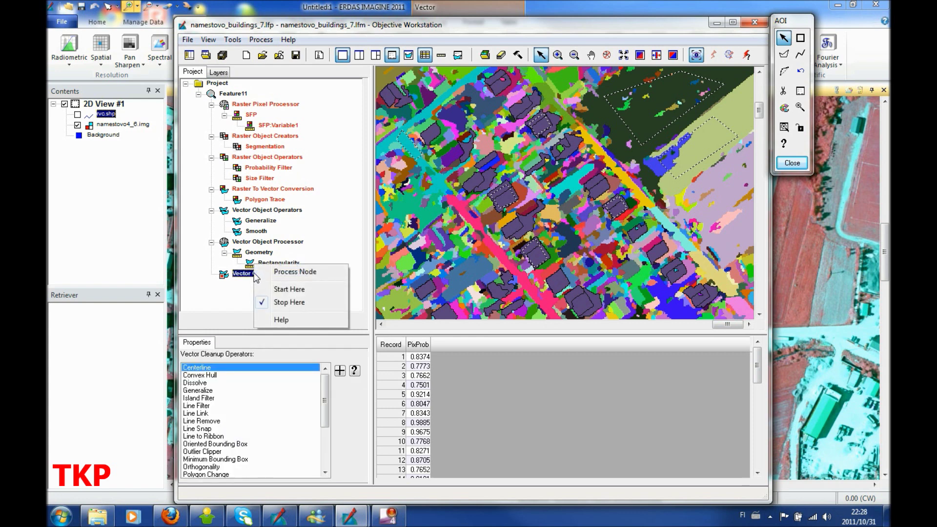
{"action": "right_click", "coordinate": [241, 274]}
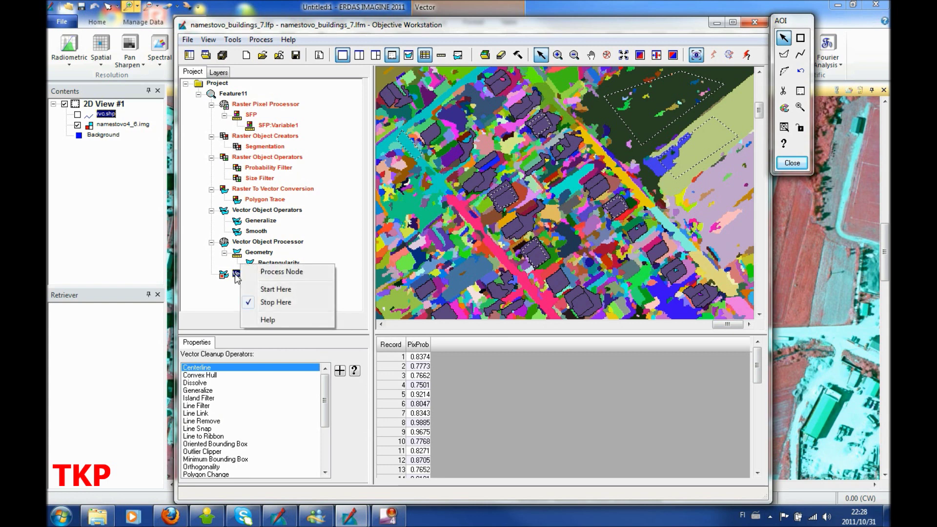
{"action": "key", "text": "Escape"}
{"action": "left_click", "coordinate": [199, 383]}
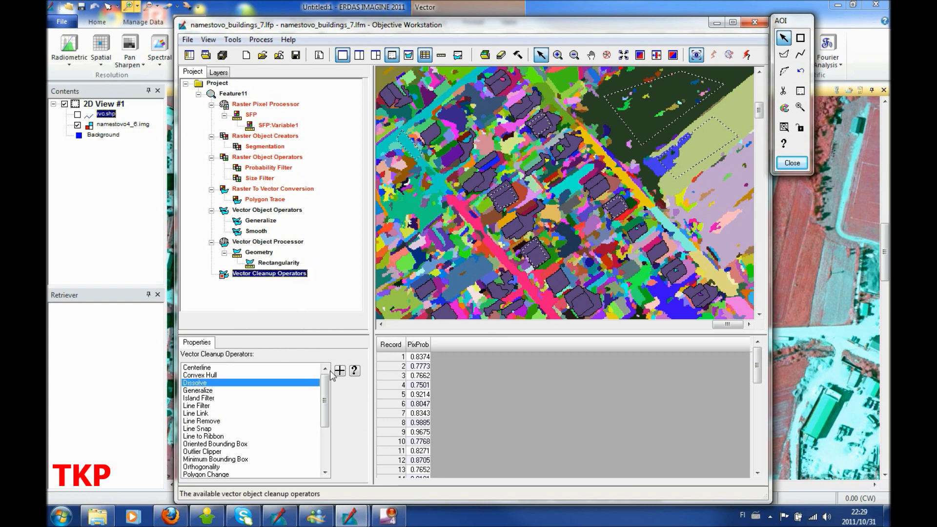
{"action": "left_click", "coordinate": [340, 371]}
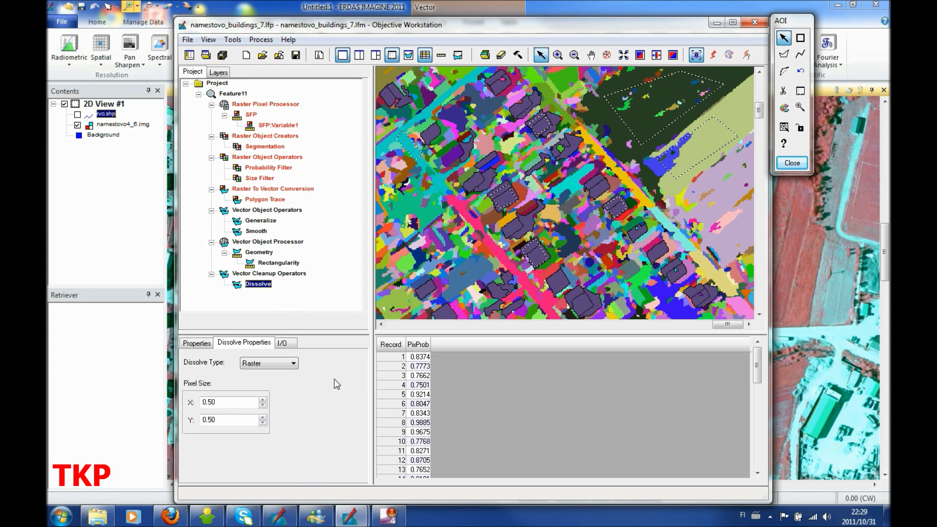
{"action": "left_click", "coordinate": [716, 60]}
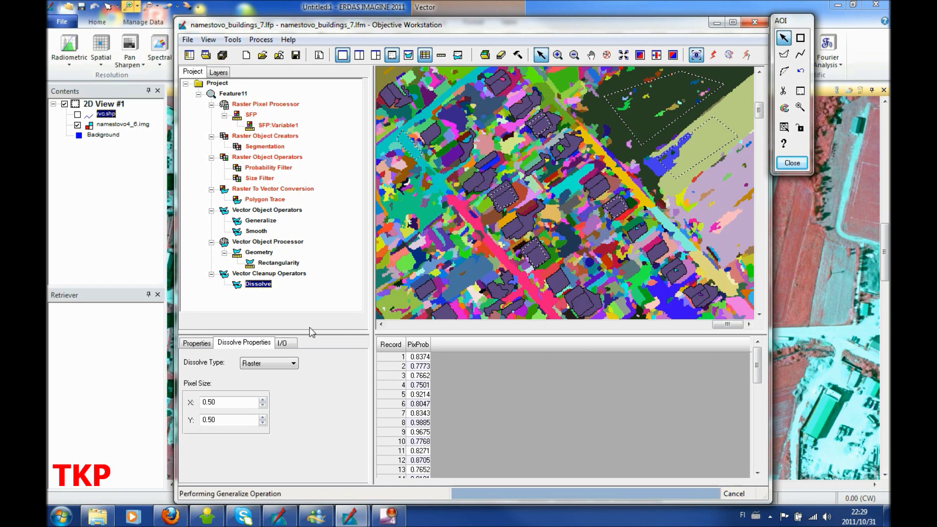
- Run the full feature model to produce smoothed building polygons with a Probability column
{"action": "left_click", "coordinate": [401, 358]}
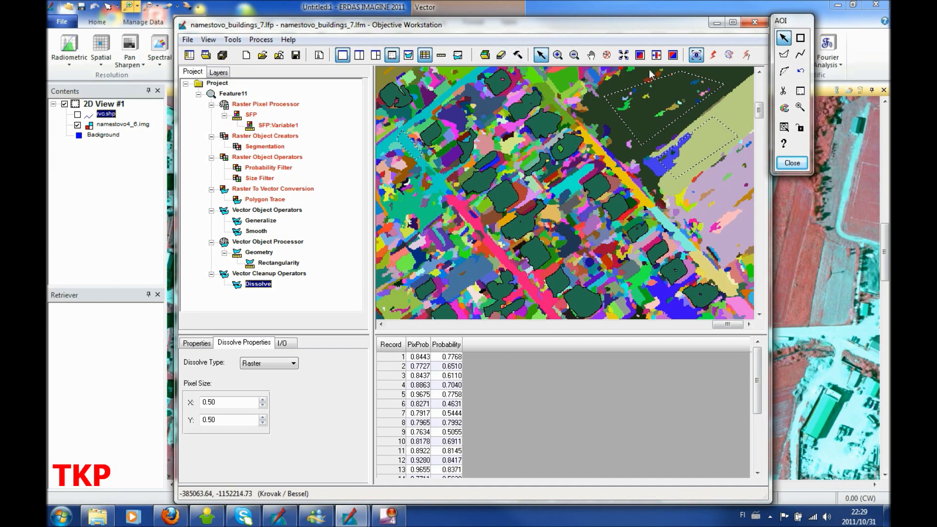
{"action": "left_click", "coordinate": [657, 55]}
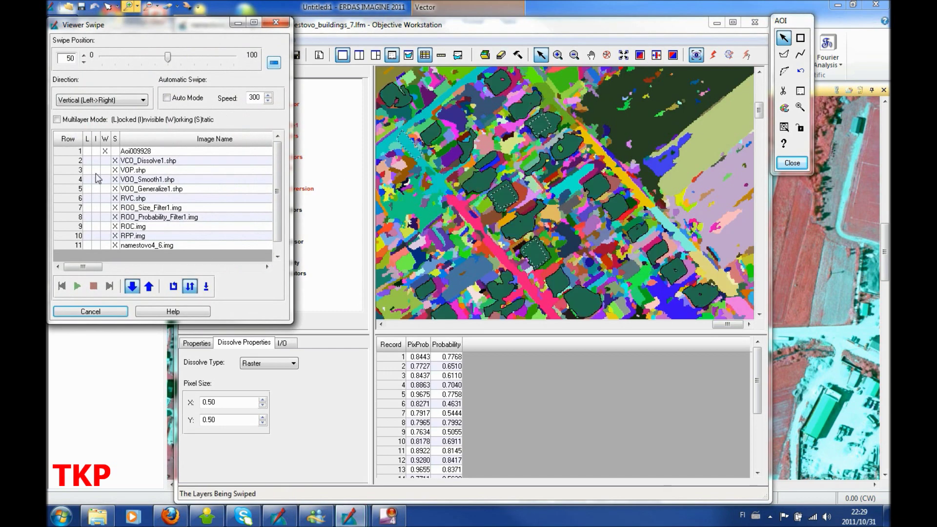
{"action": "left_click", "coordinate": [104, 161]}
{"action": "left_click", "coordinate": [96, 170]}
{"action": "left_click", "coordinate": [96, 179]}
{"action": "left_click", "coordinate": [95, 189]}
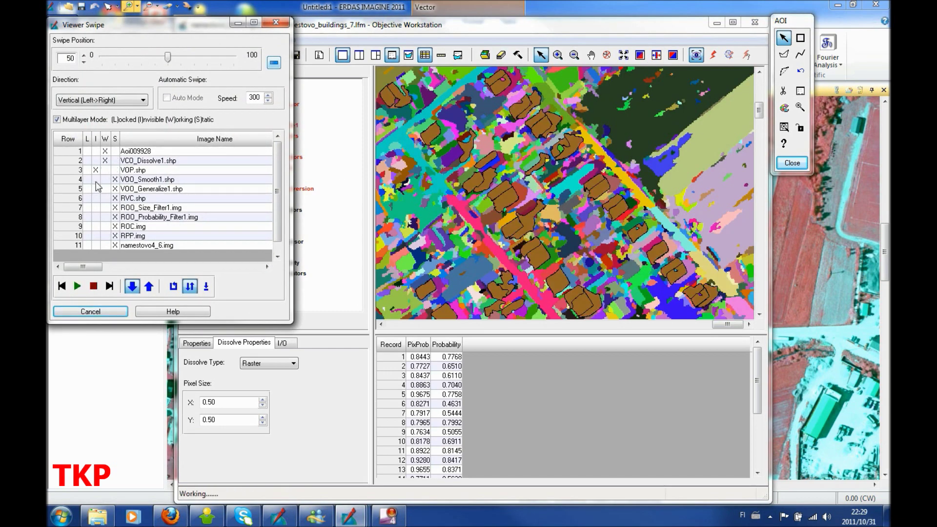
{"action": "left_click", "coordinate": [95, 198]}
{"action": "left_click", "coordinate": [96, 208]}
{"action": "left_click", "coordinate": [96, 217]}
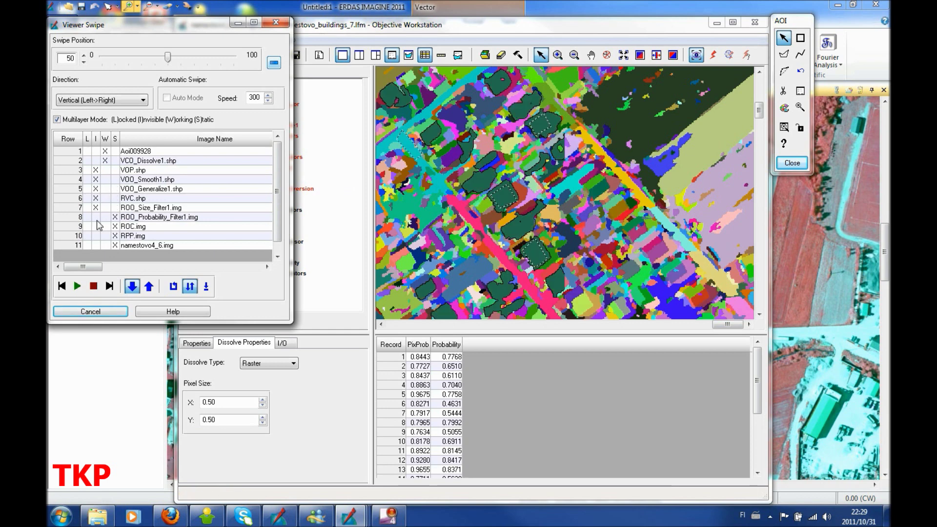
{"action": "left_click", "coordinate": [95, 227]}
{"action": "left_click", "coordinate": [96, 236]}
{"action": "left_click_drag", "start_coordinate": [168, 59], "coordinate": [219, 72]}
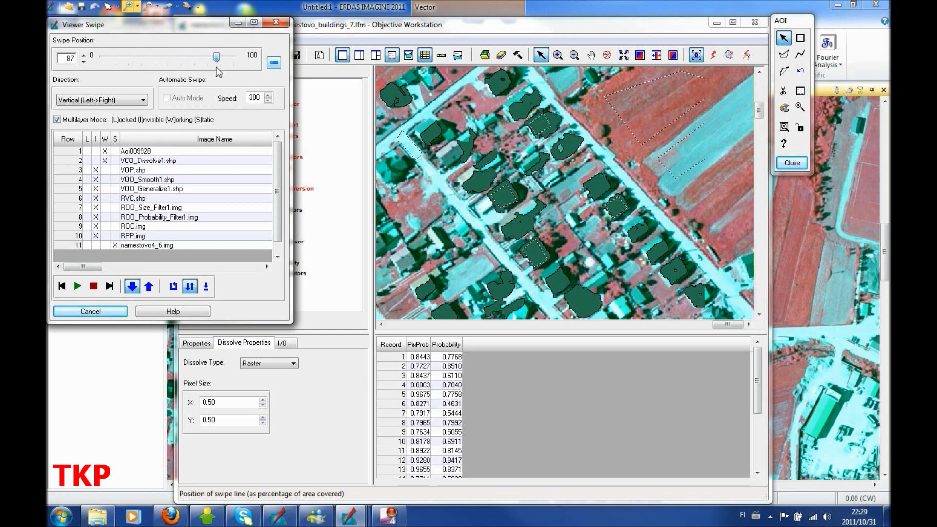
{"action": "left_click", "coordinate": [280, 23]}
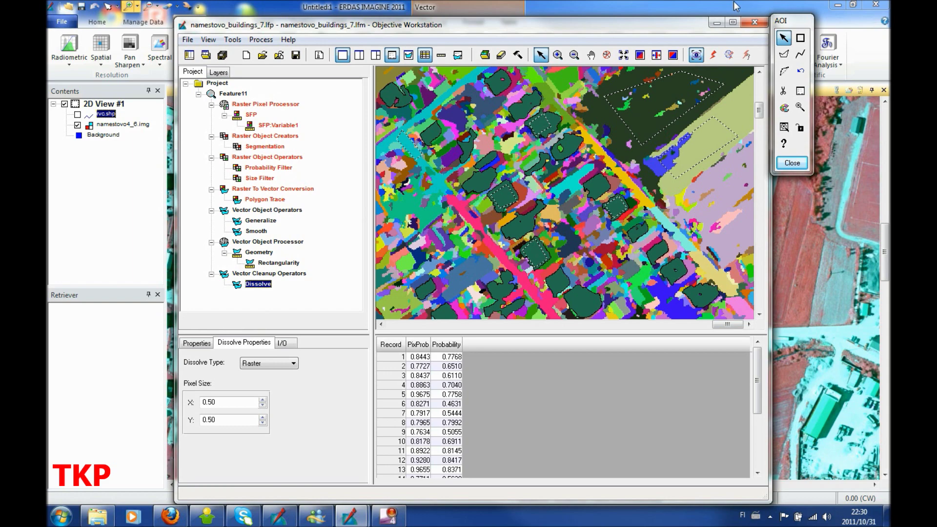
- Fit the whole namestovo4_6.img image into the main 2D View
{"action": "left_click", "coordinate": [736, 6]}
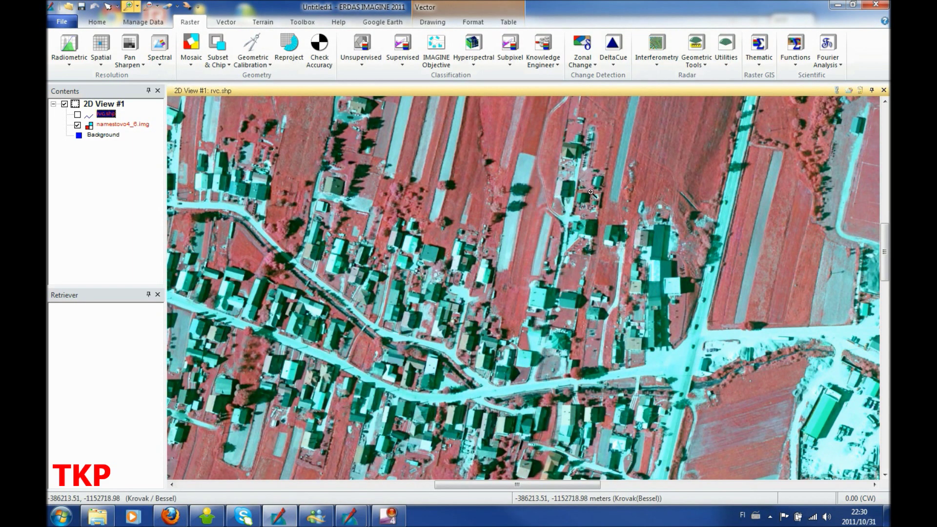
{"action": "right_click", "coordinate": [566, 204]}
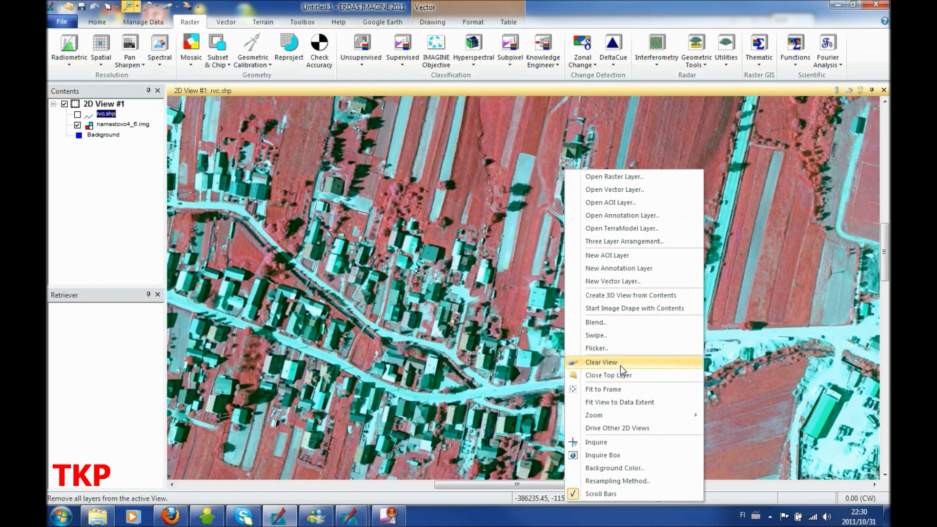
{"action": "left_click", "coordinate": [619, 389]}
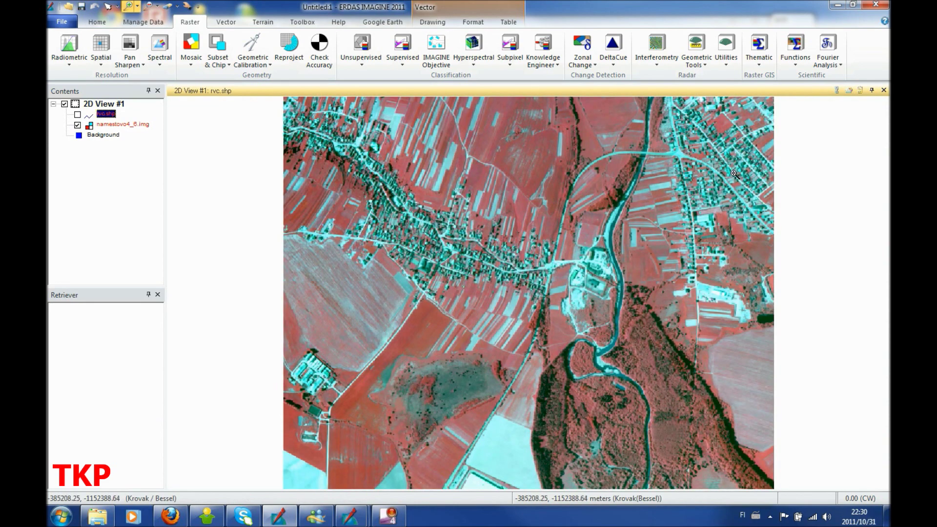
- Display the rvc.shp polygons and box-zoom into the houses along the road
{"action": "left_click", "coordinate": [88, 118]}
{"action": "left_click", "coordinate": [78, 115]}
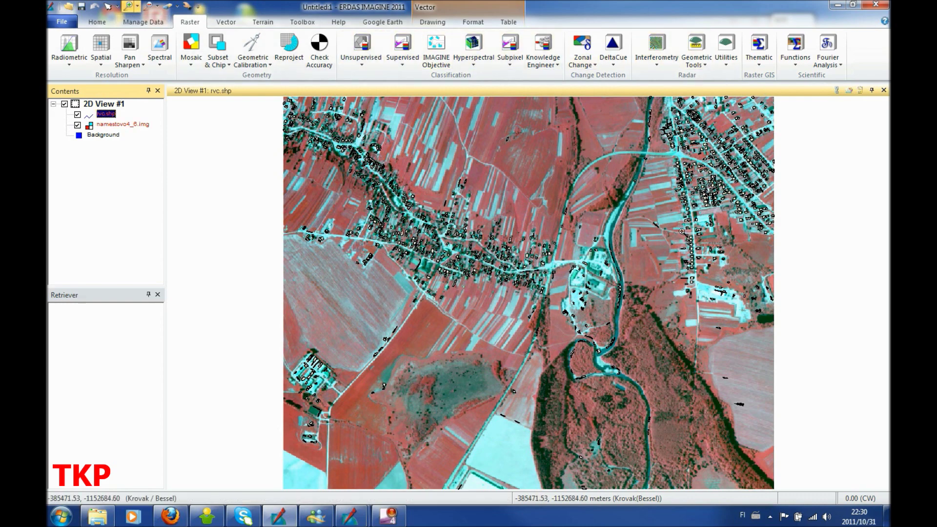
{"action": "left_click", "coordinate": [674, 237]}
{"action": "left_click_drag", "start_coordinate": [673, 237], "coordinate": [646, 270]}
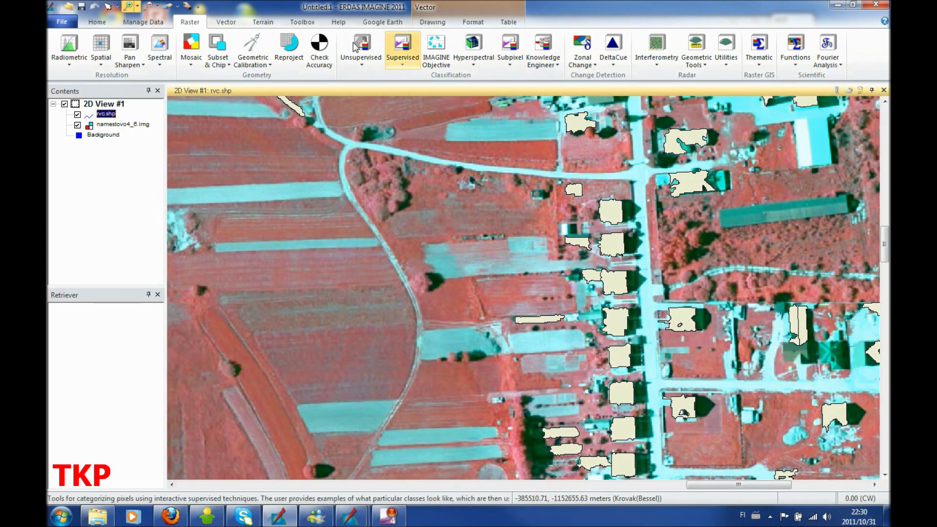
- Swipe rvc.shp polygons against namestovo4_6.img, leaving the swipe position at 55
{"action": "left_click", "coordinate": [97, 22]}
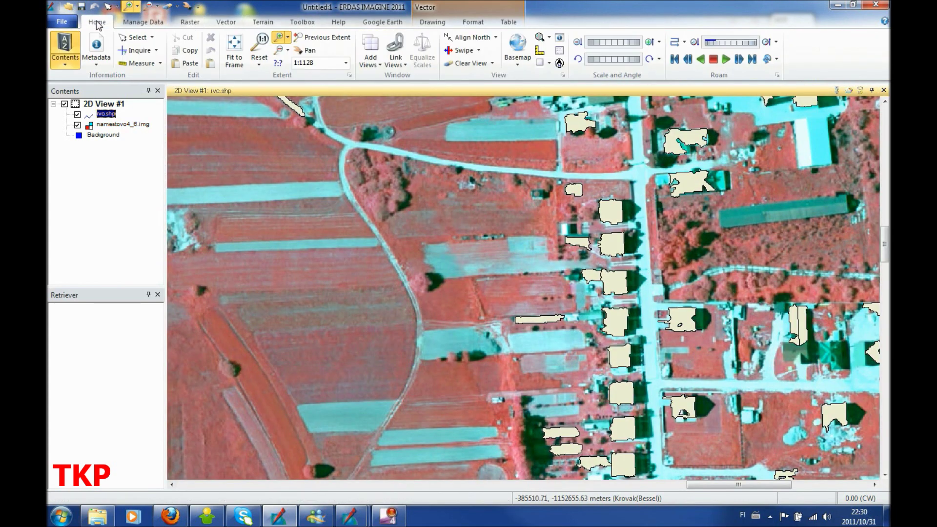
{"action": "left_click", "coordinate": [466, 51]}
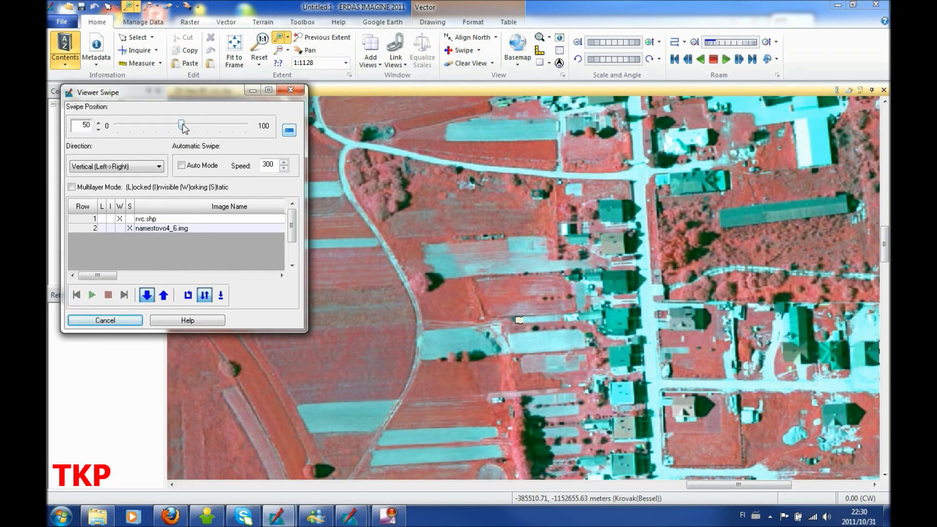
{"action": "left_click_drag", "start_coordinate": [181, 126], "coordinate": [237, 127]}
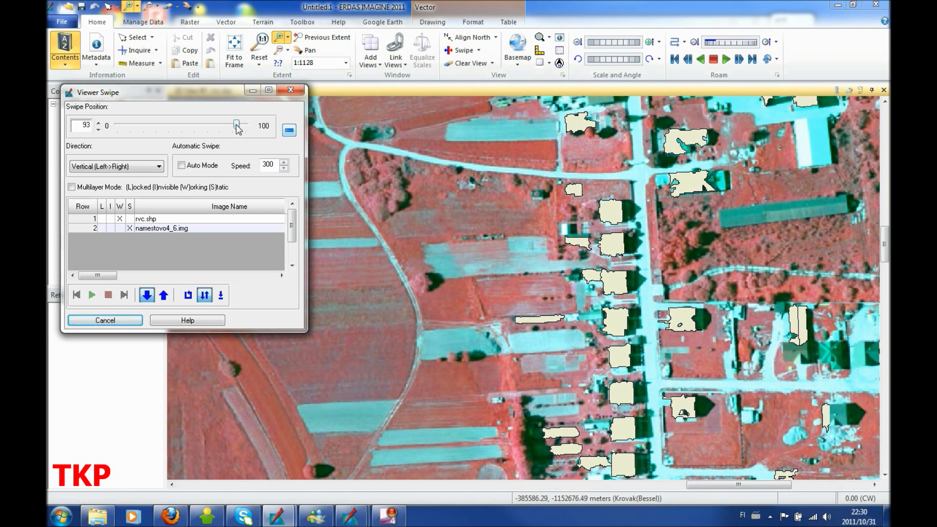
{"action": "left_click_drag", "start_coordinate": [236, 127], "coordinate": [209, 127]}
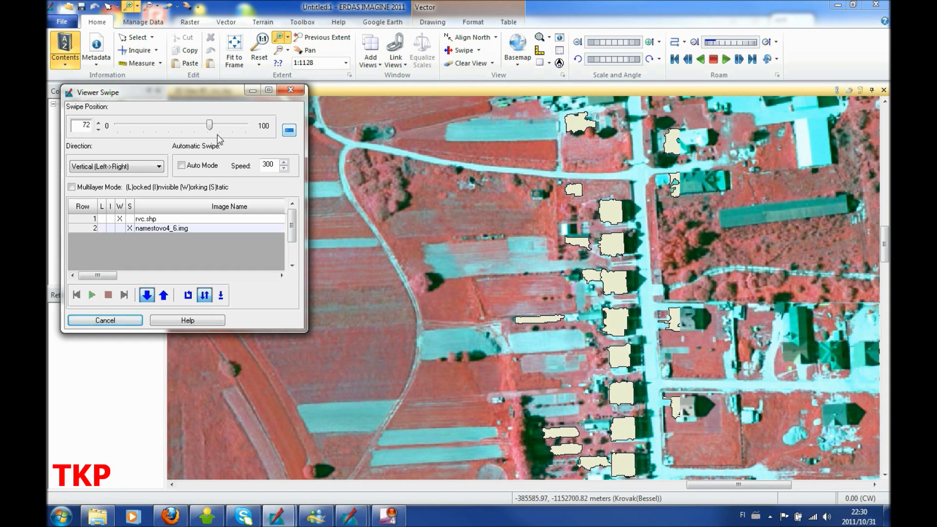
{"action": "left_click_drag", "start_coordinate": [210, 130], "coordinate": [203, 130]}
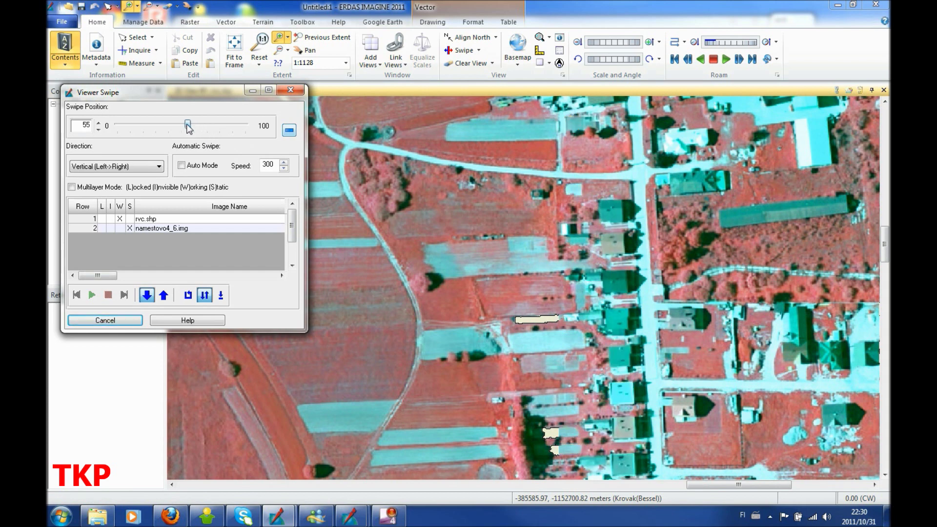